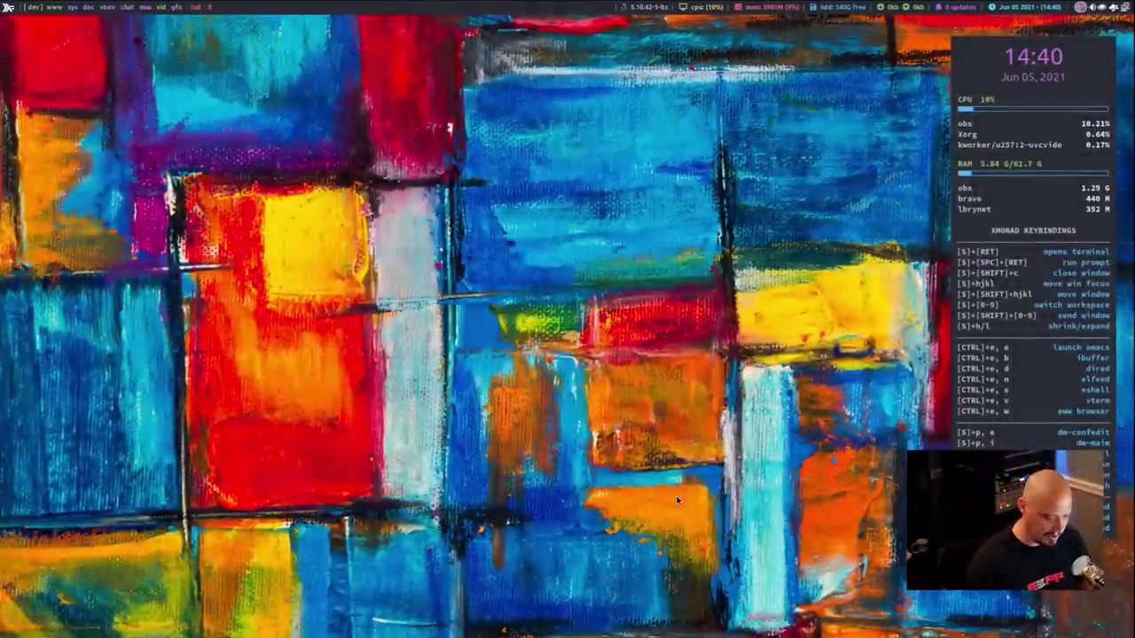
- Run paru -S nyxt in a new terminal, then abort the install at the review prompt
key("super+Return")
type("paru")
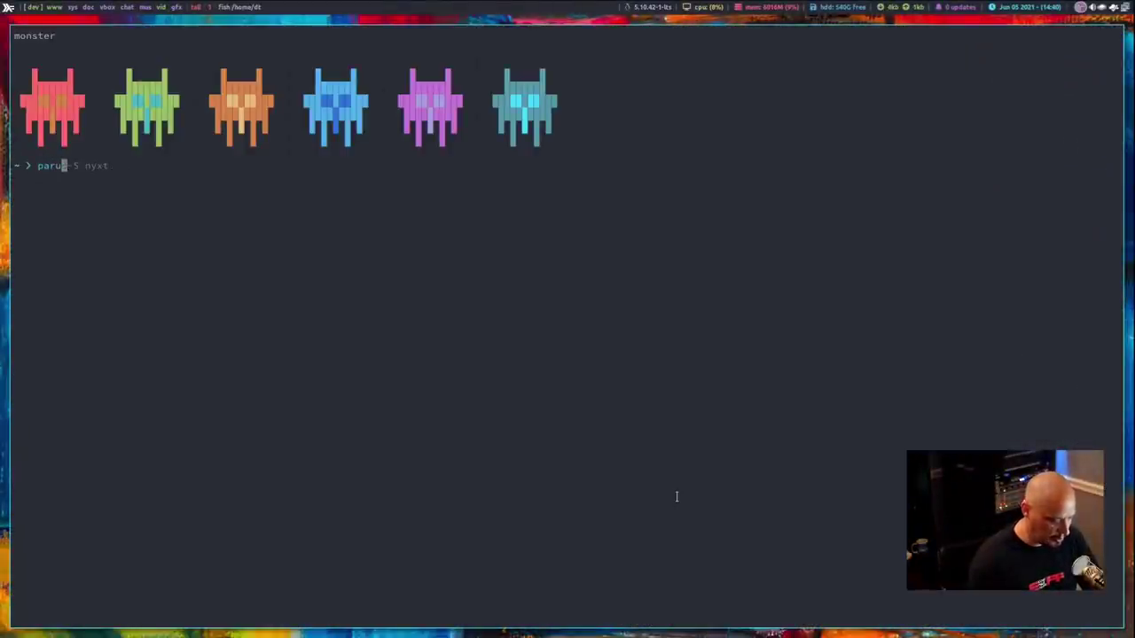
type(" -S nyxt")
key("Return")
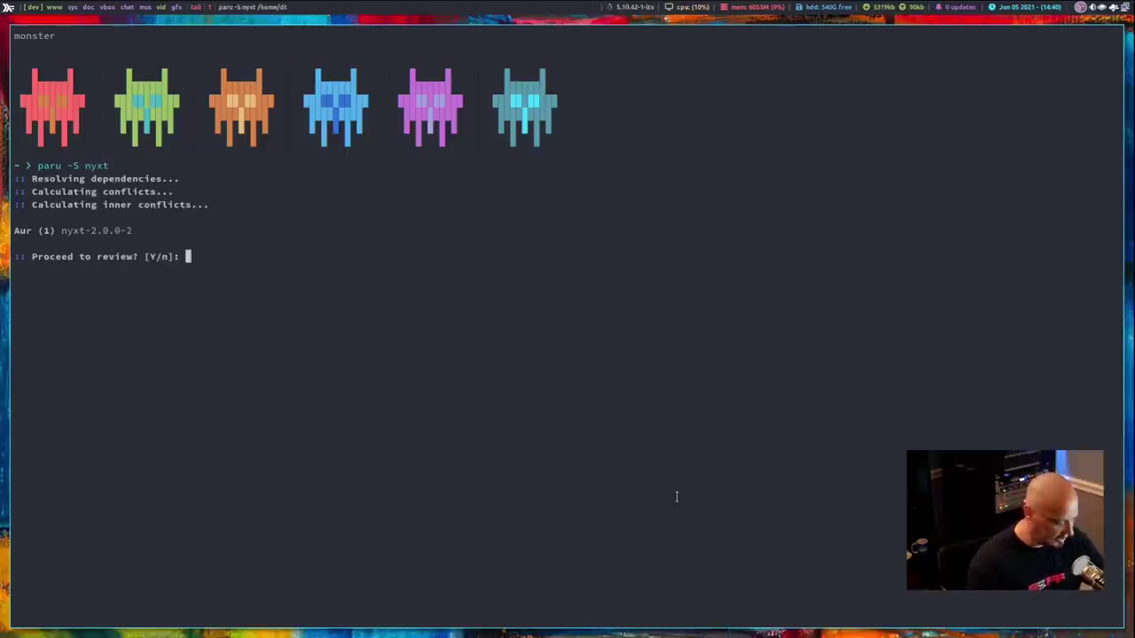
key("ctrl+c")
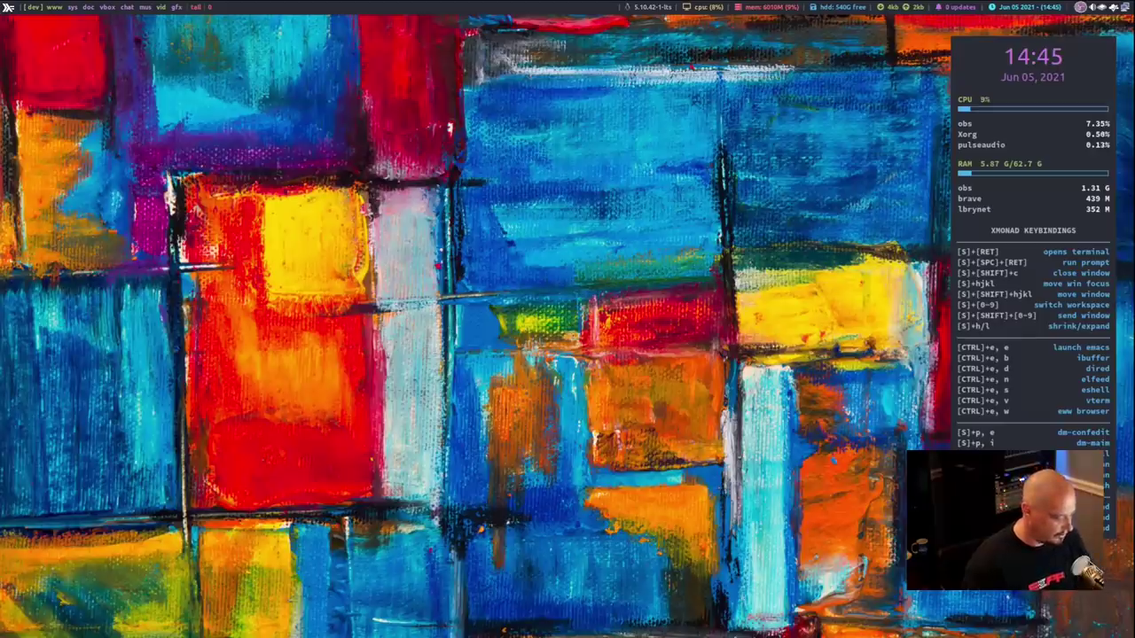
- Launch nyxt from the program launcher and restore the 'default' history
key("super+shift+Return")
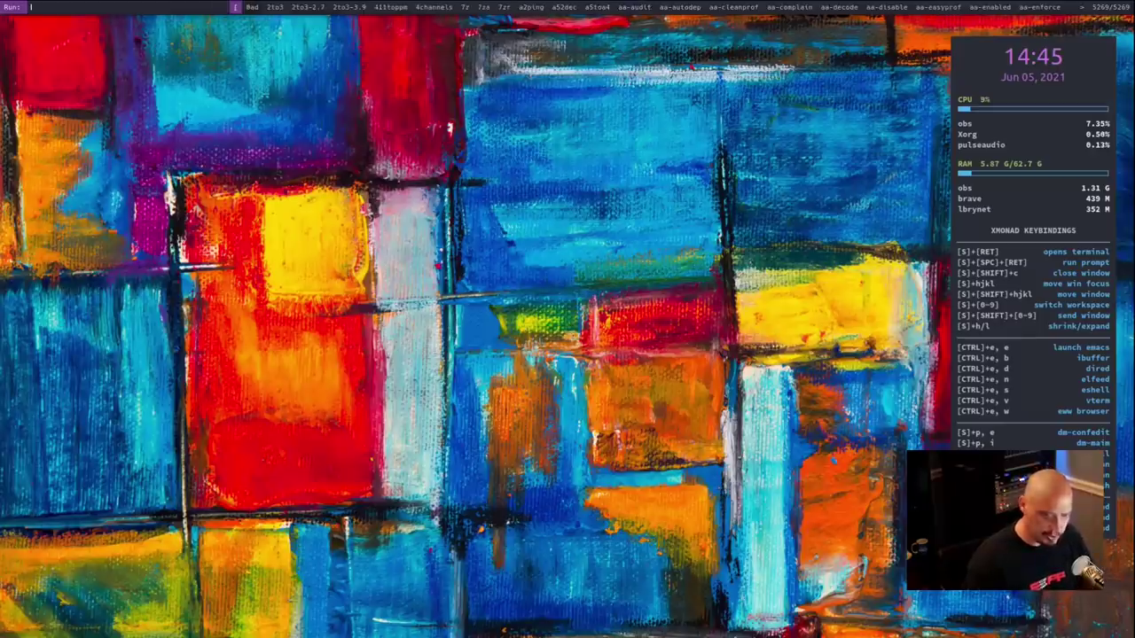
type("nyxt")
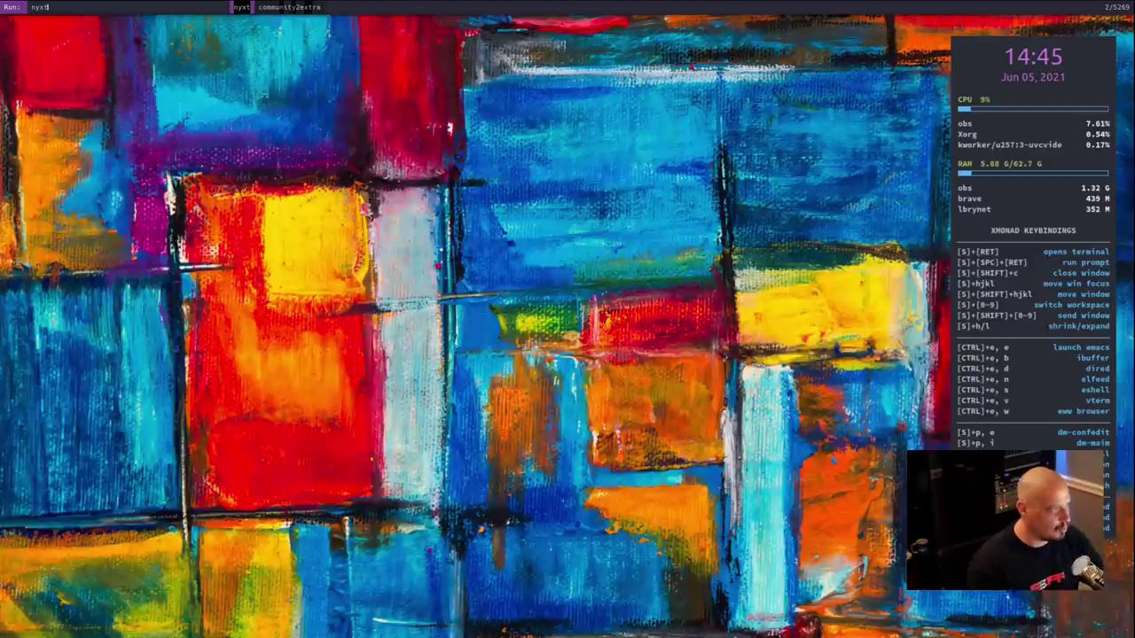
key("Return")
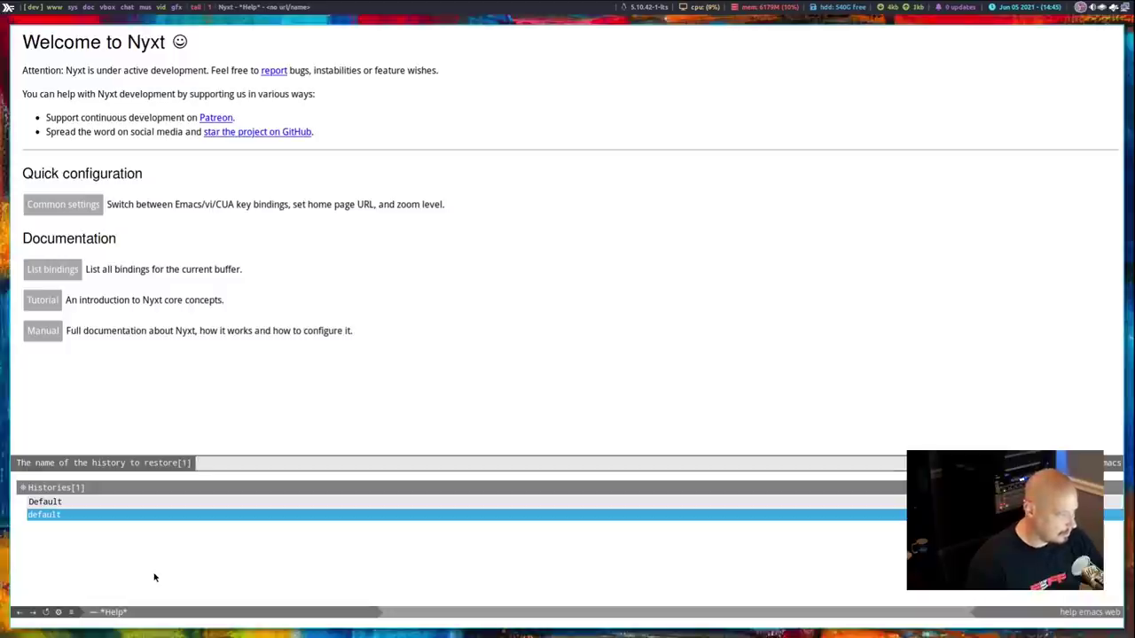
type("de")
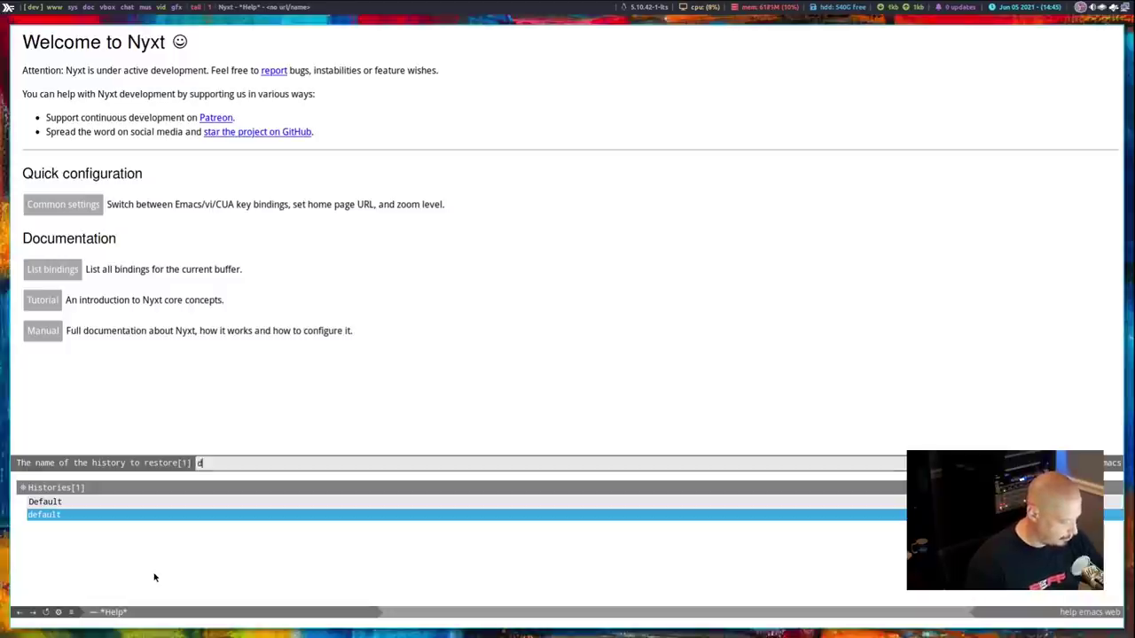
key("Return")
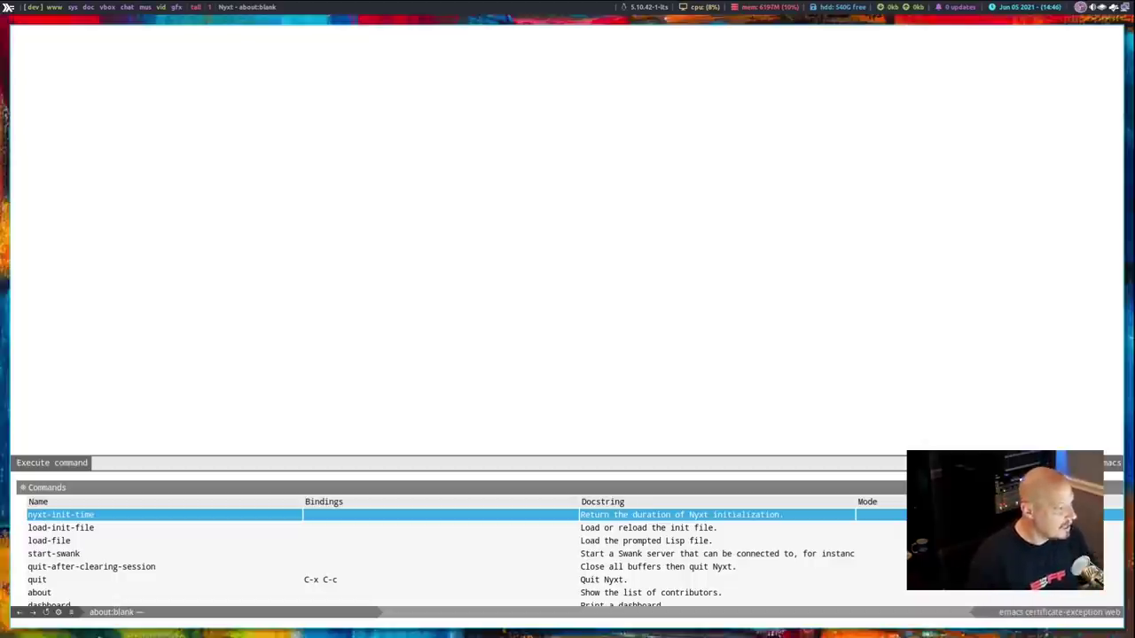
- Run the dashboard command and scroll through its Recent URLs list
type("dashboar")
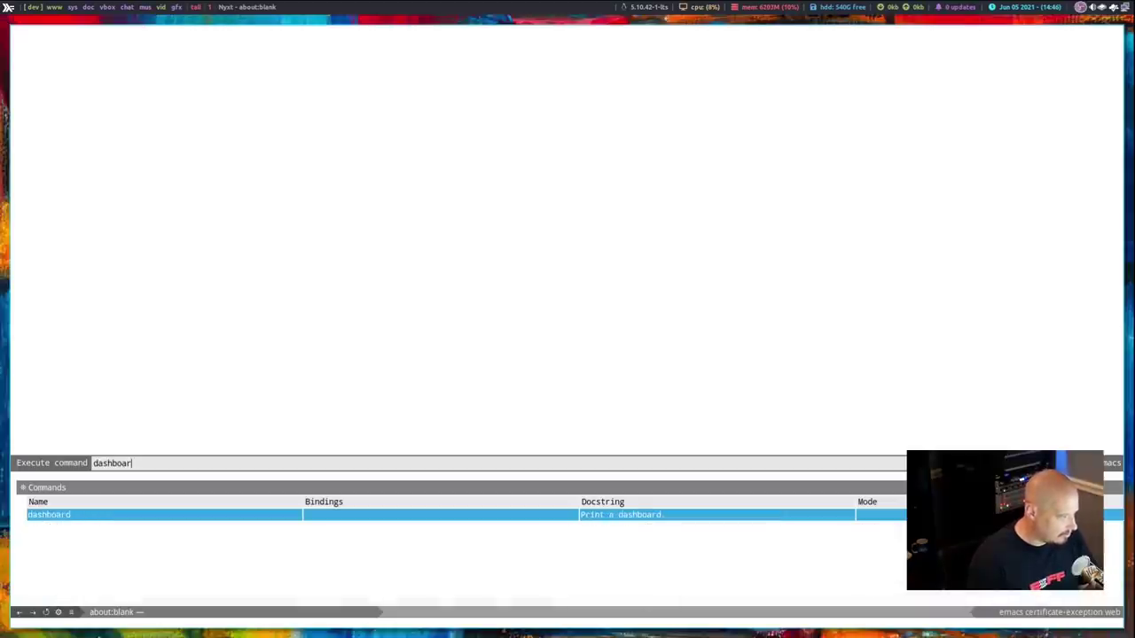
type("d")
key("Return")
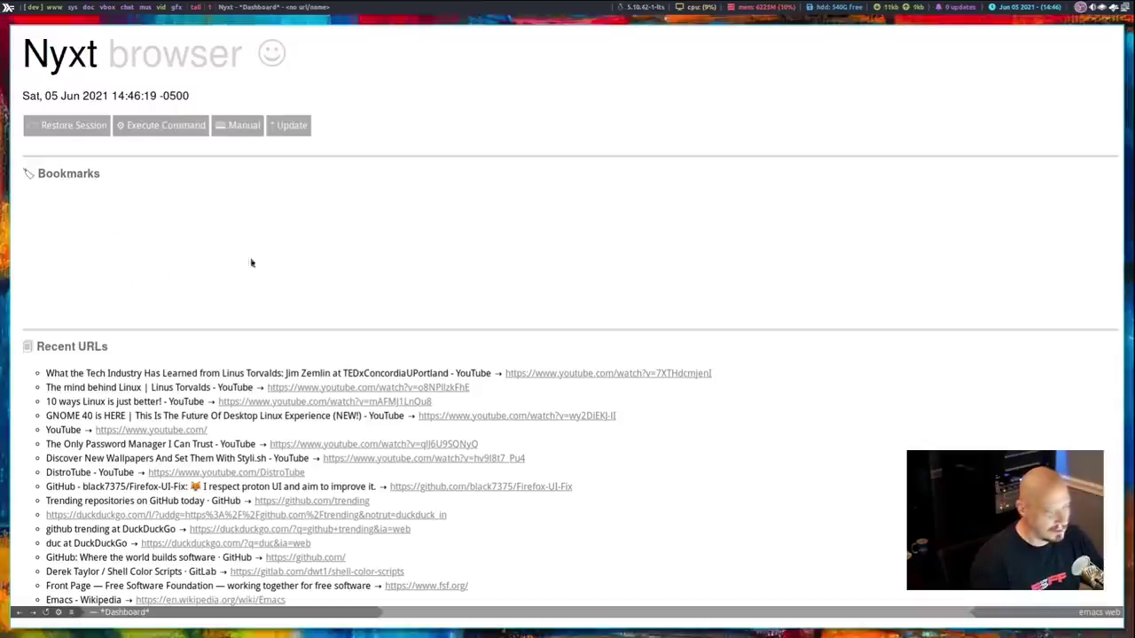
scroll(576, 461, "down", 1)
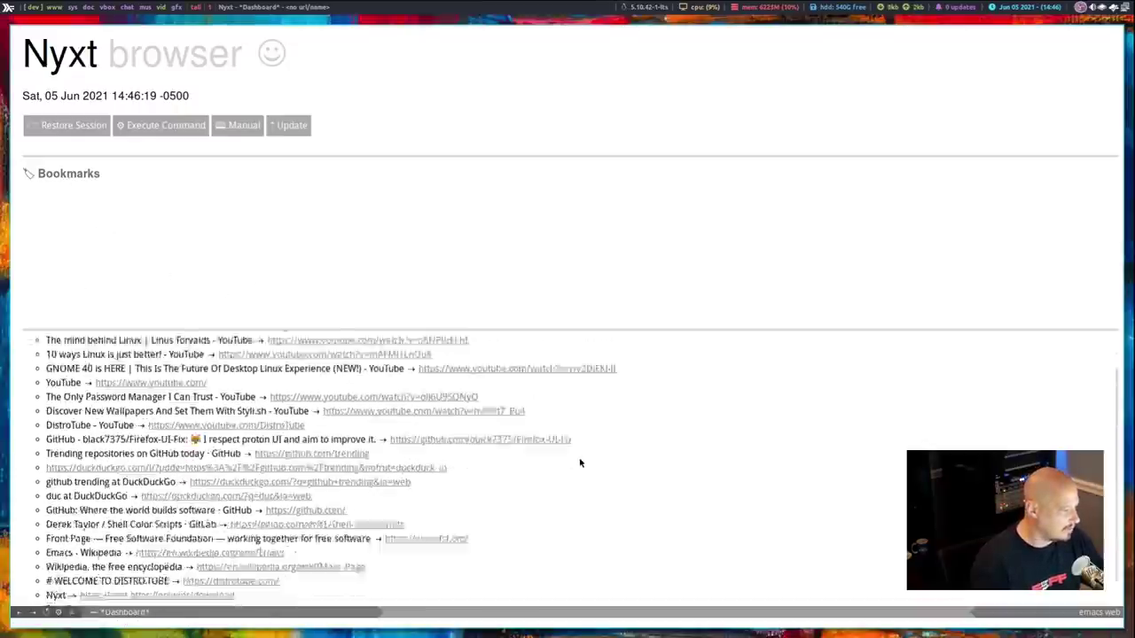
scroll(580, 463, "up", 1)
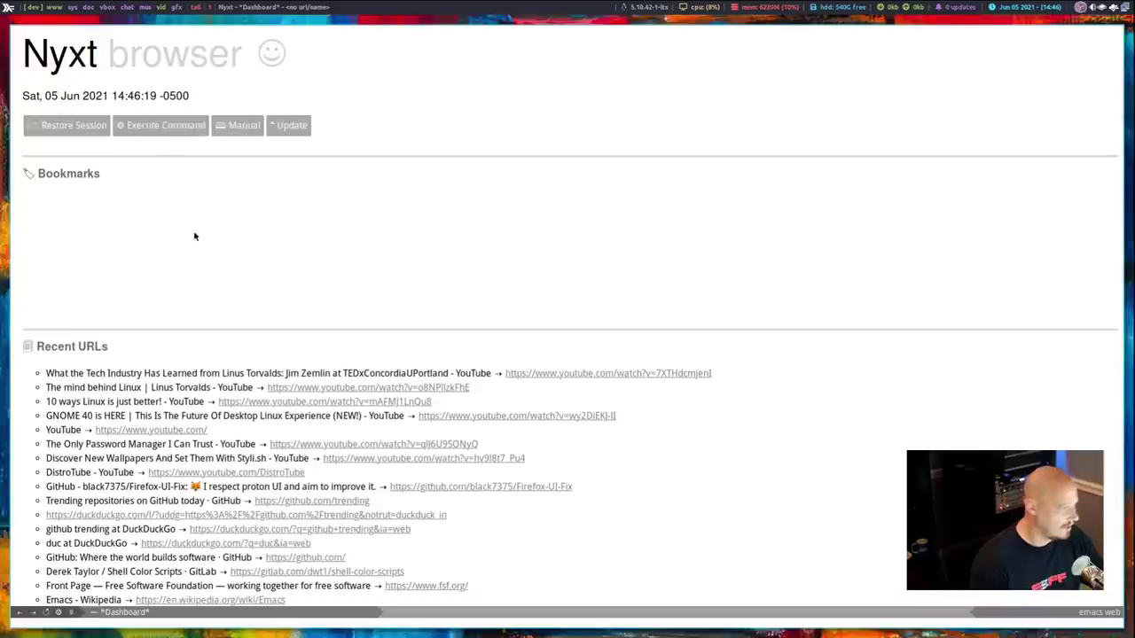
- Open the Nyxt manual from the dashboard, read through it, then kill the buffers with C-x k
left_click(166, 127)
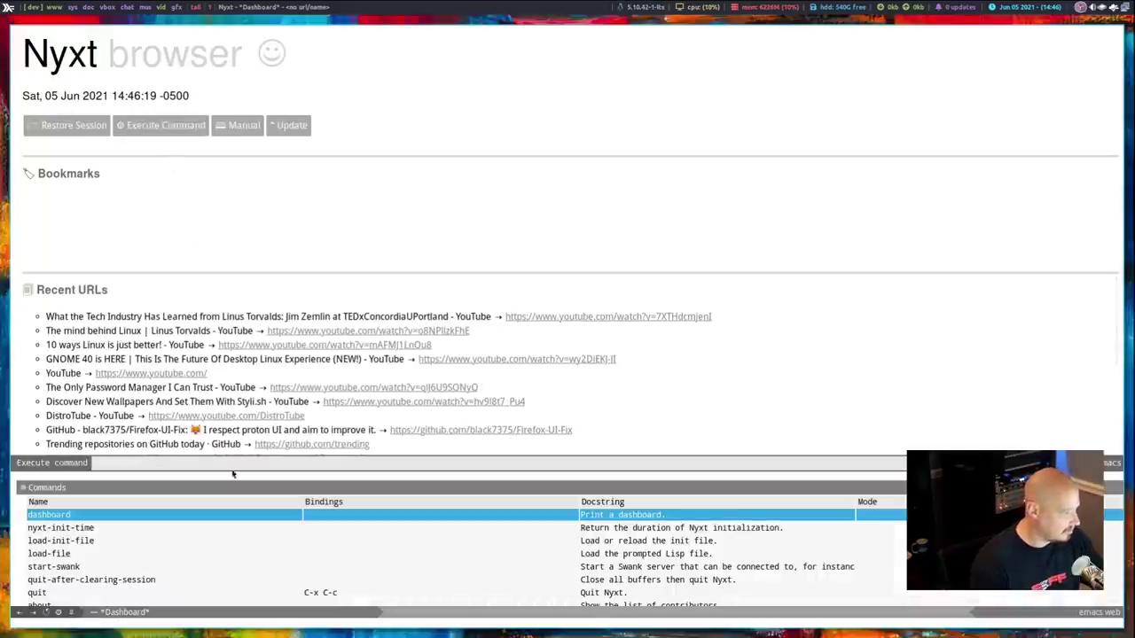
key("Escape")
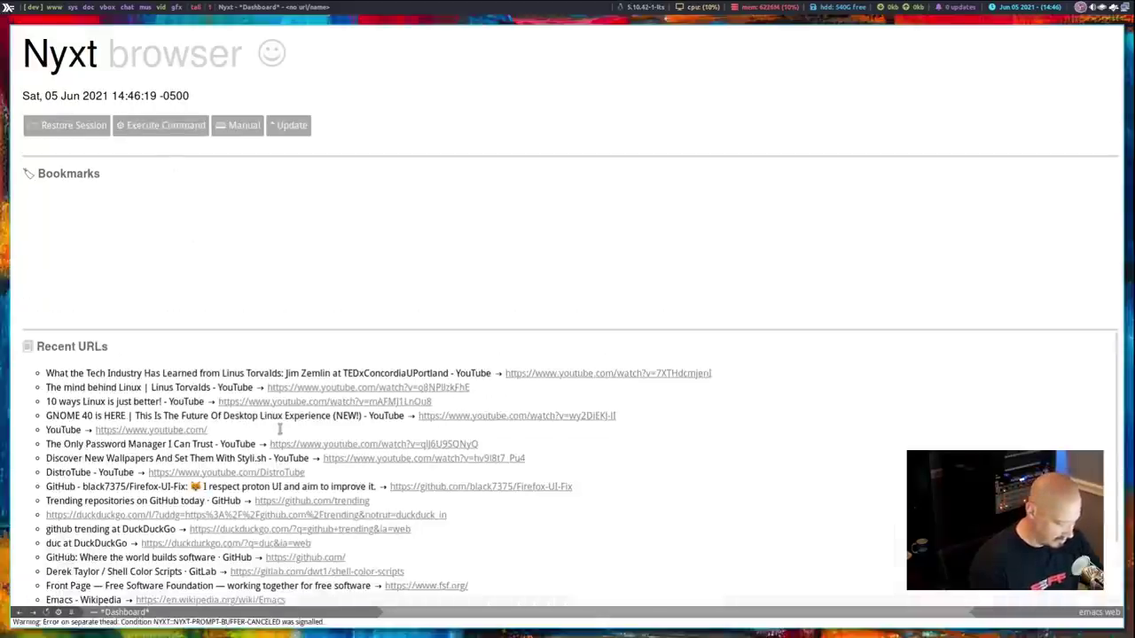
left_click(241, 125)
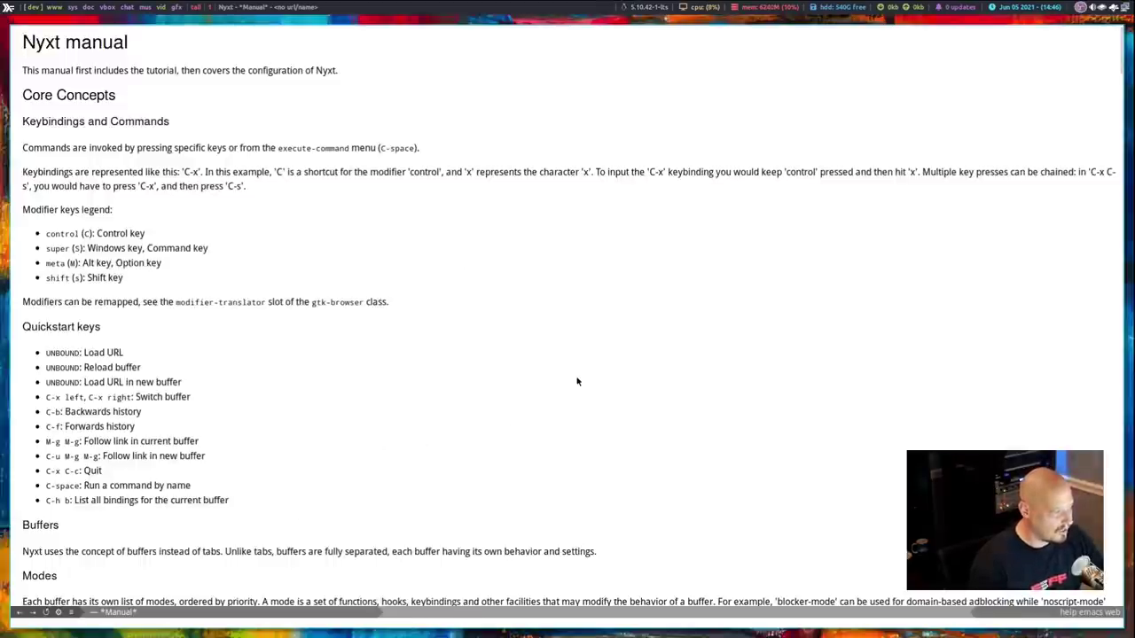
scroll(576, 381, "down", 4)
scroll(576, 381, "up", 2)
scroll(576, 381, "up", 2)
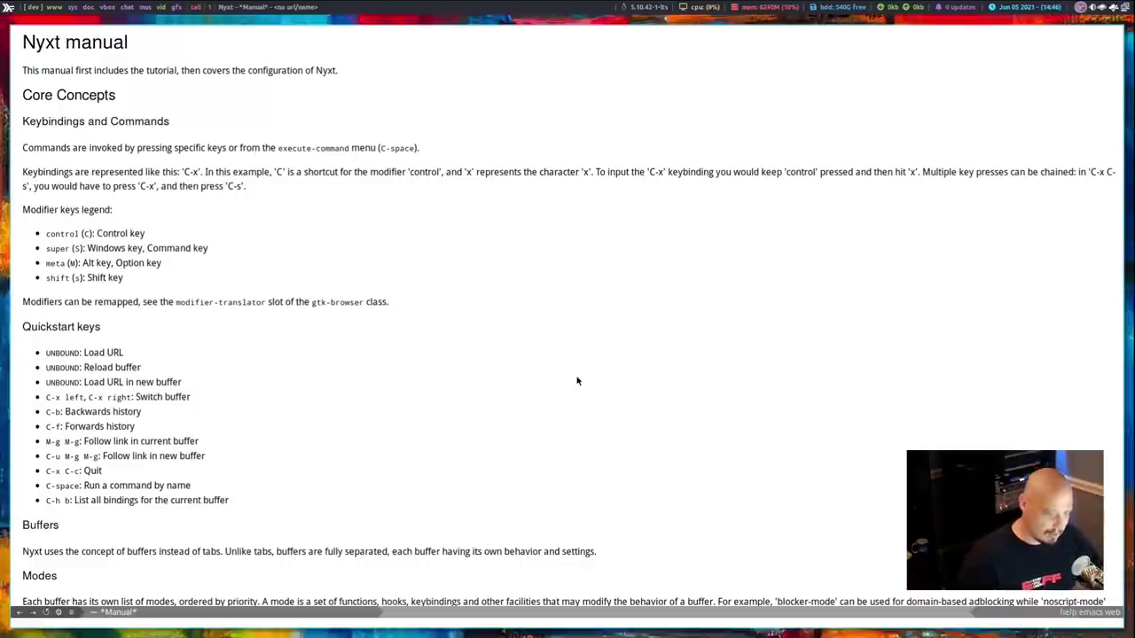
key("ctrl+x")
key("k")
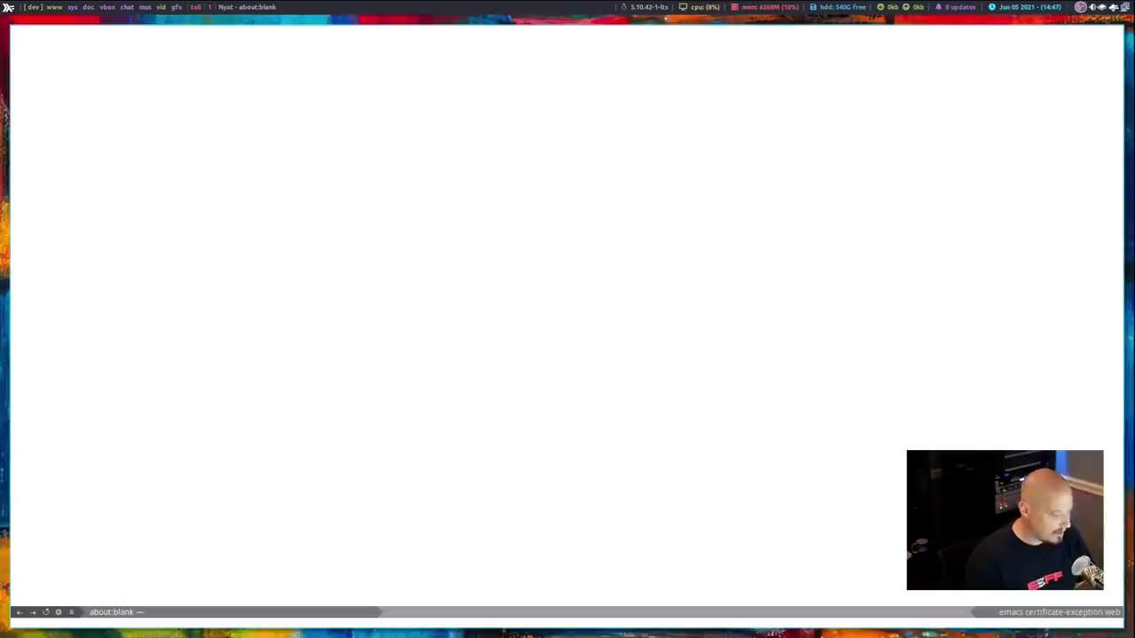
- Load distrotube.com through the Open URL prompt
key("ctrl+l")
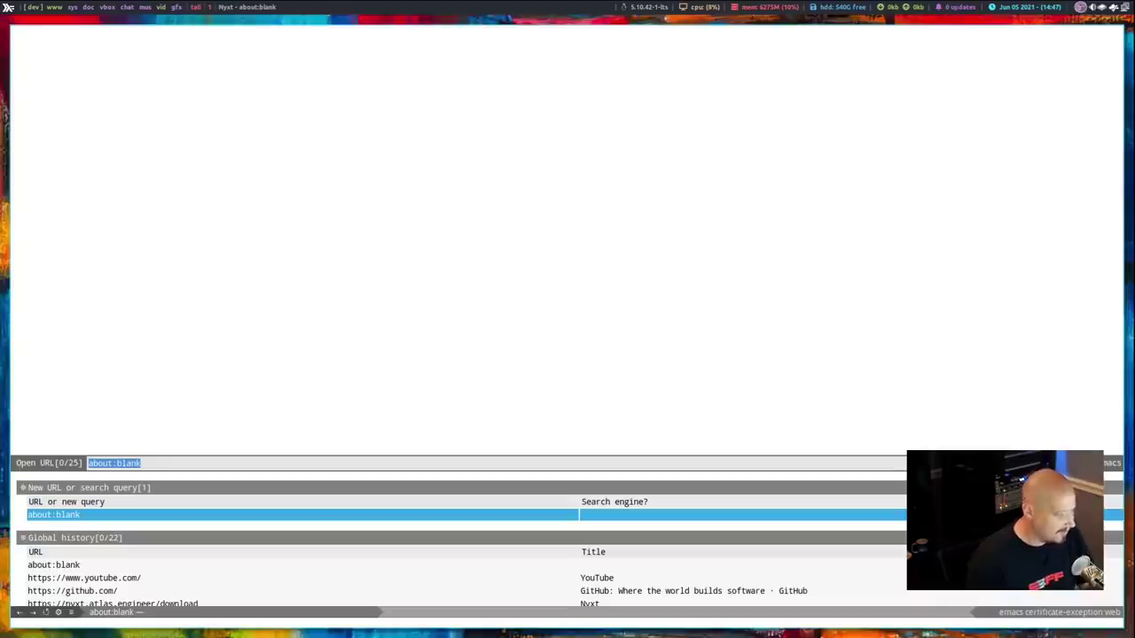
type("distrotu")
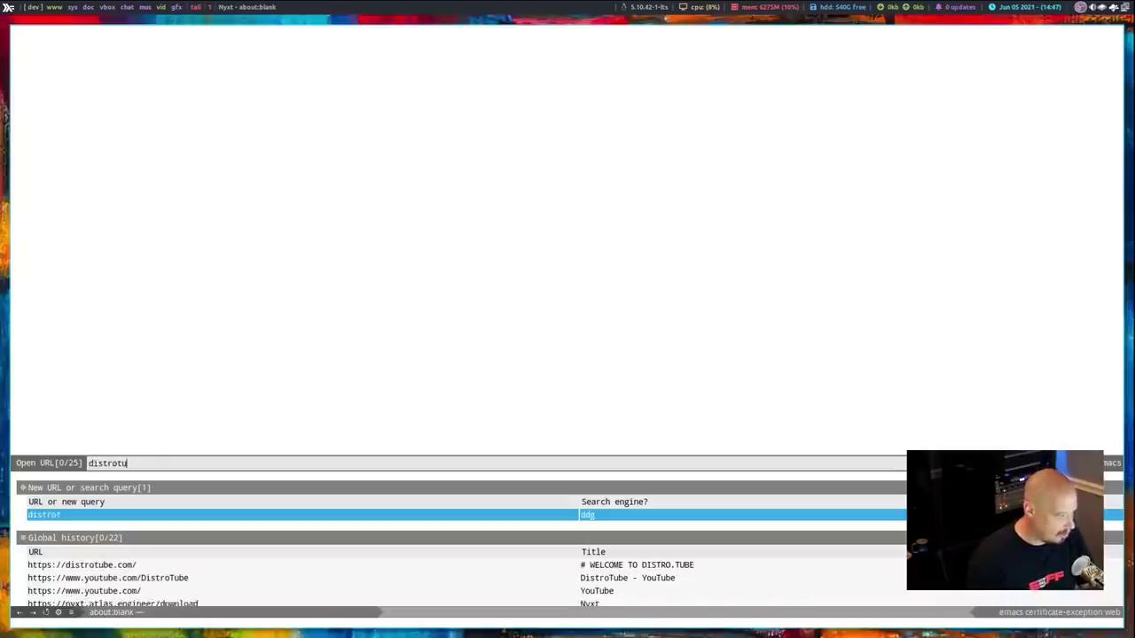
type("be.com")
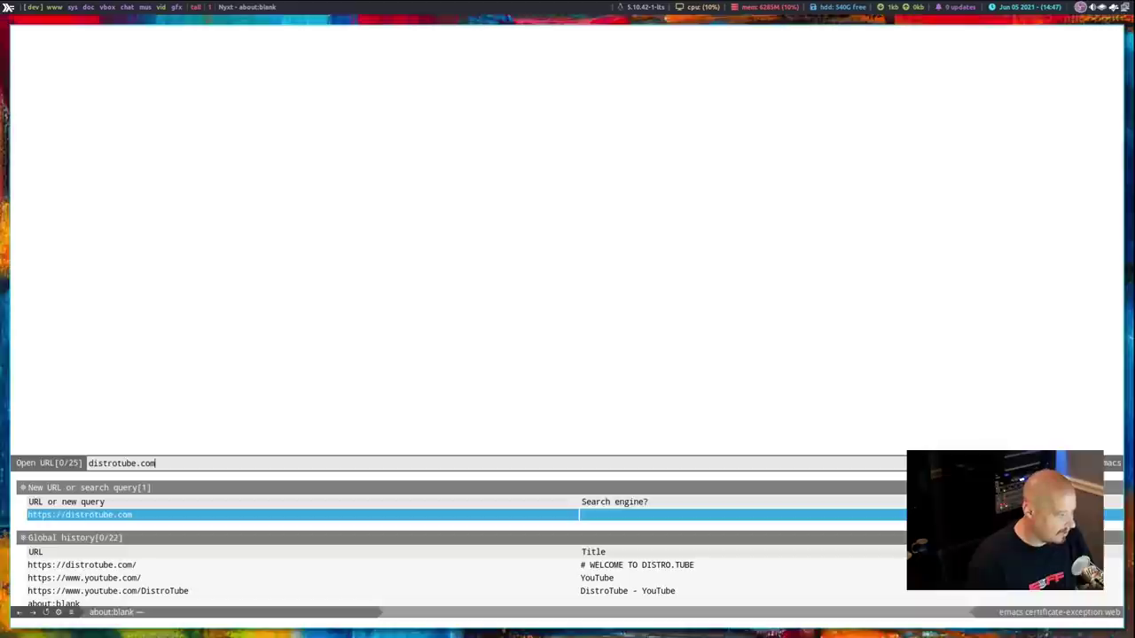
key("Return")
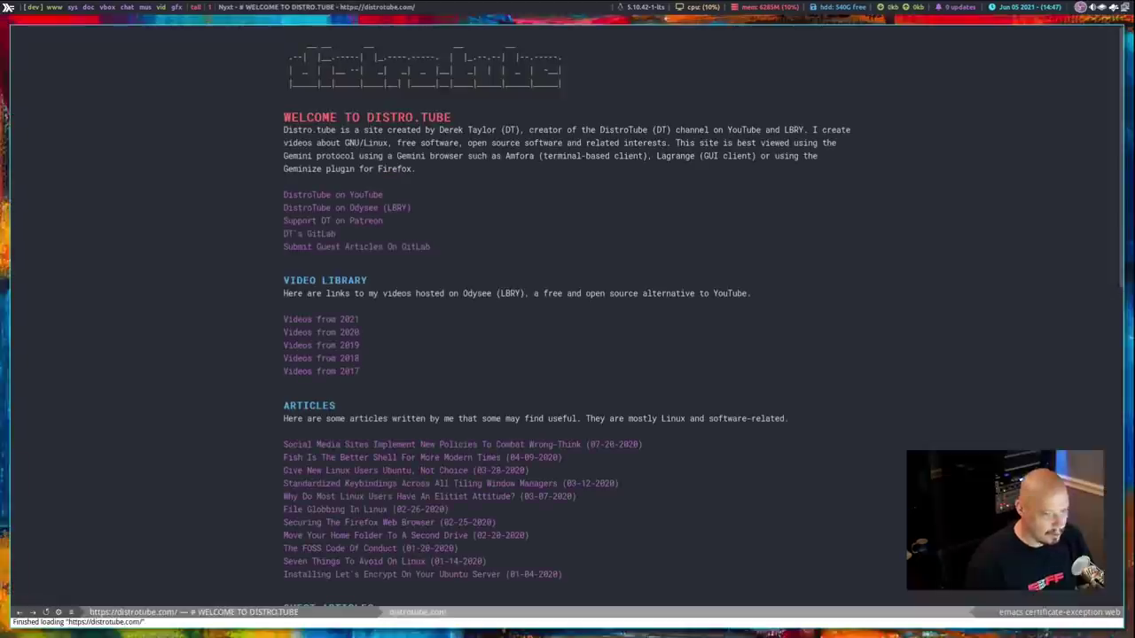
left_click(51, 615)
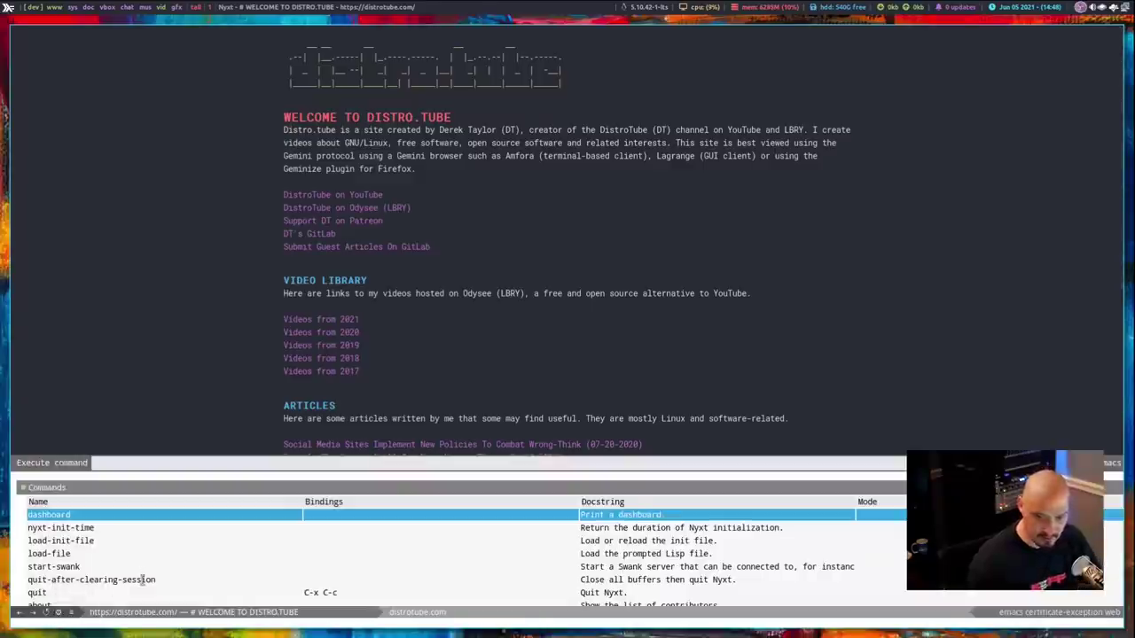
key("Escape")
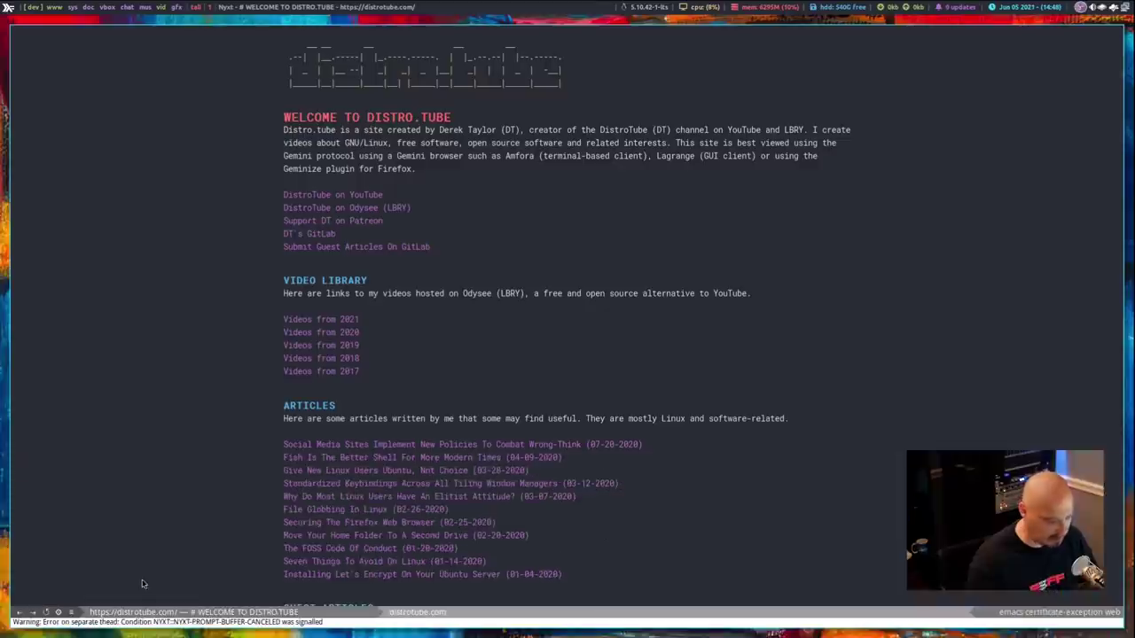
left_click(72, 615)
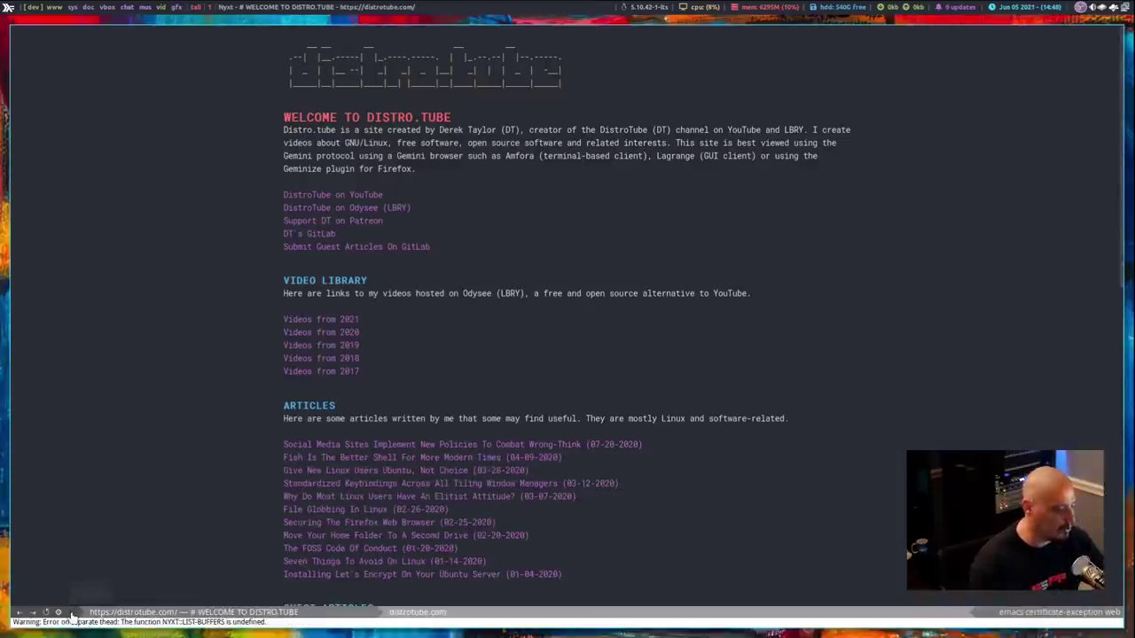
right_click(74, 614)
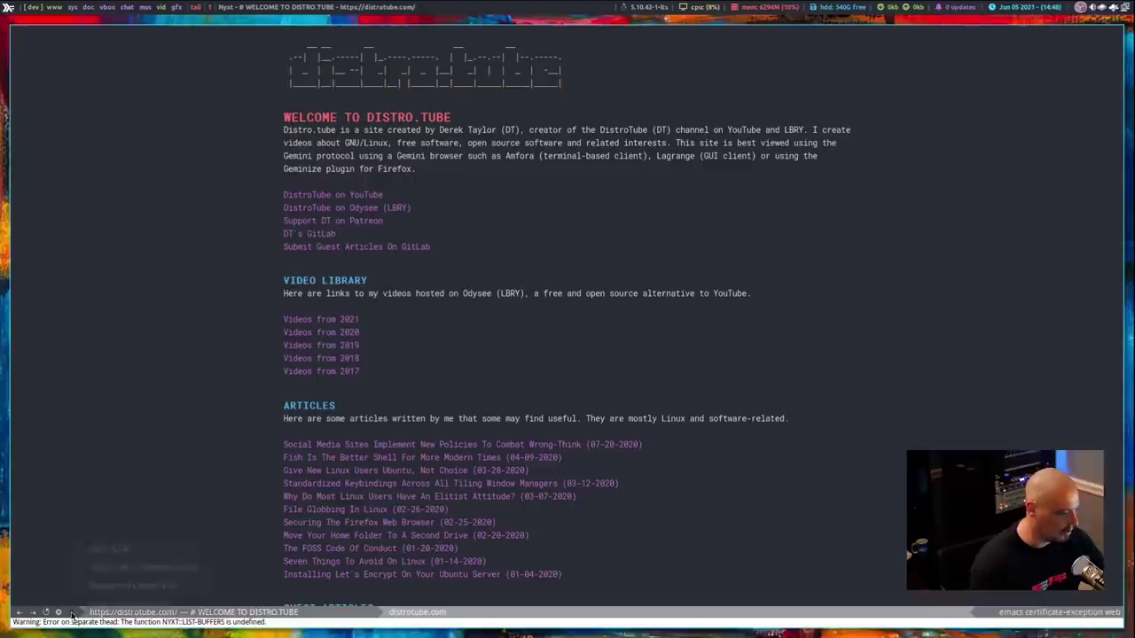
left_click(71, 468)
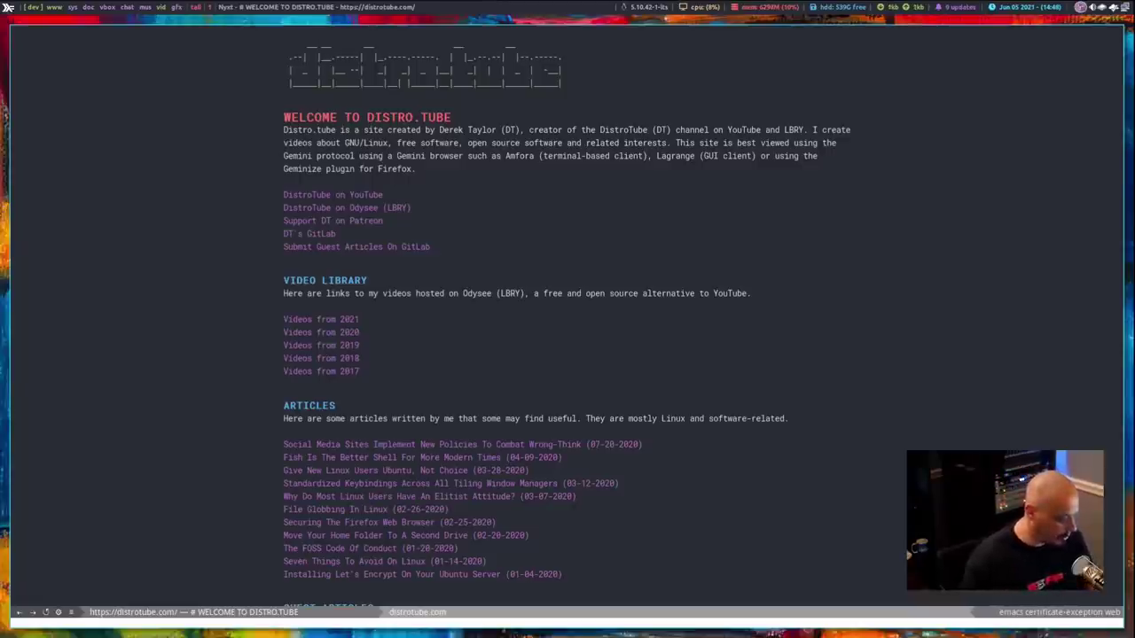
key("ctrl+j")
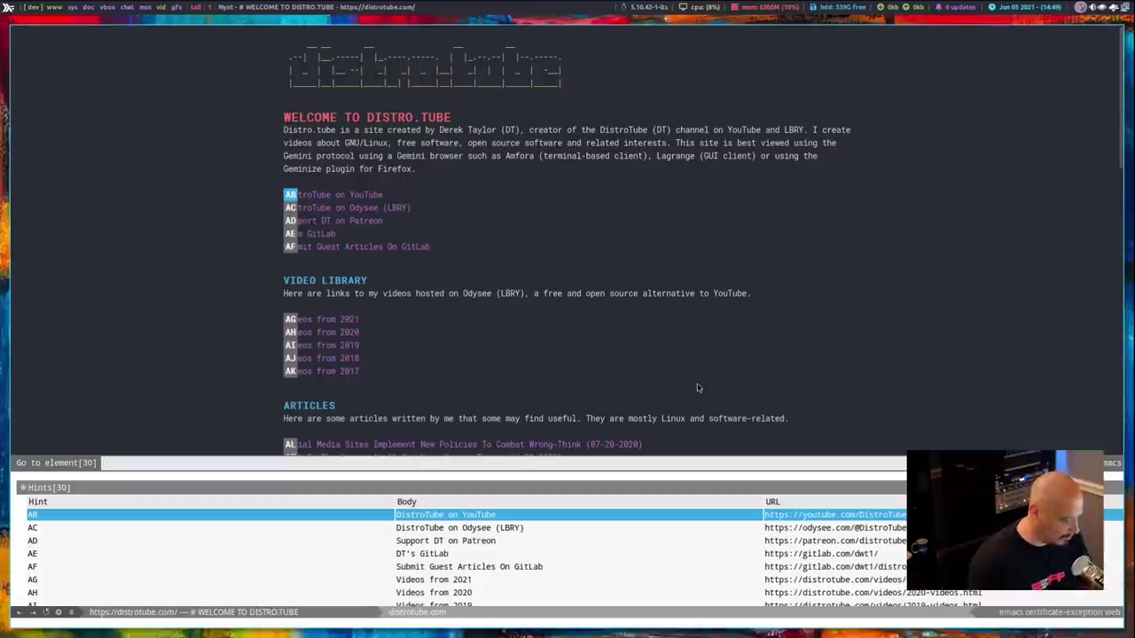
type("ag")
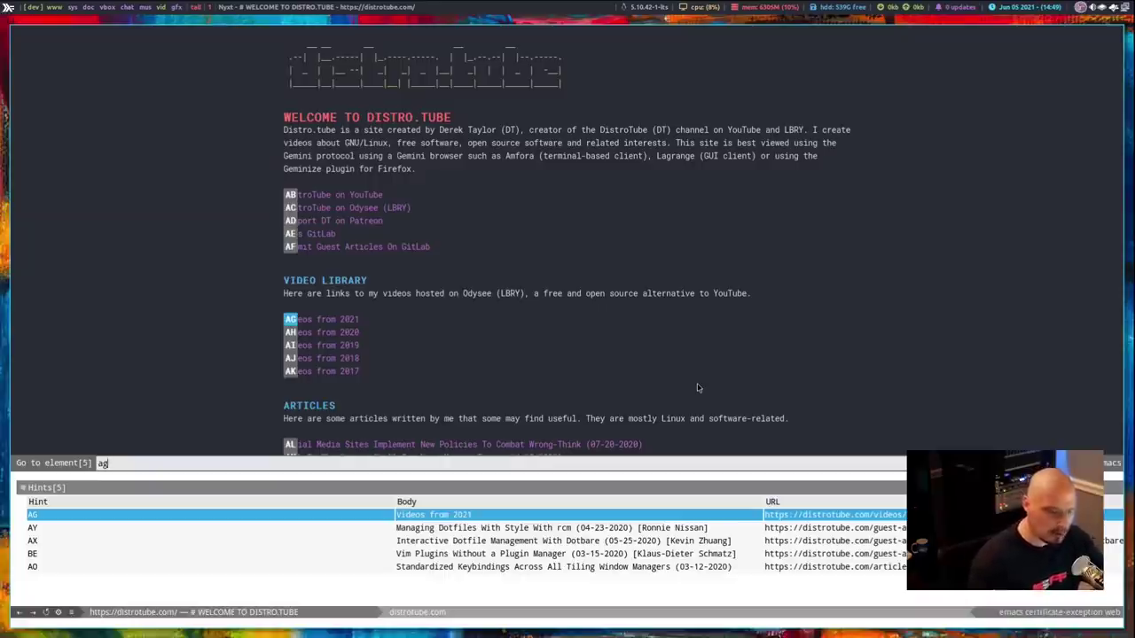
key("Return")
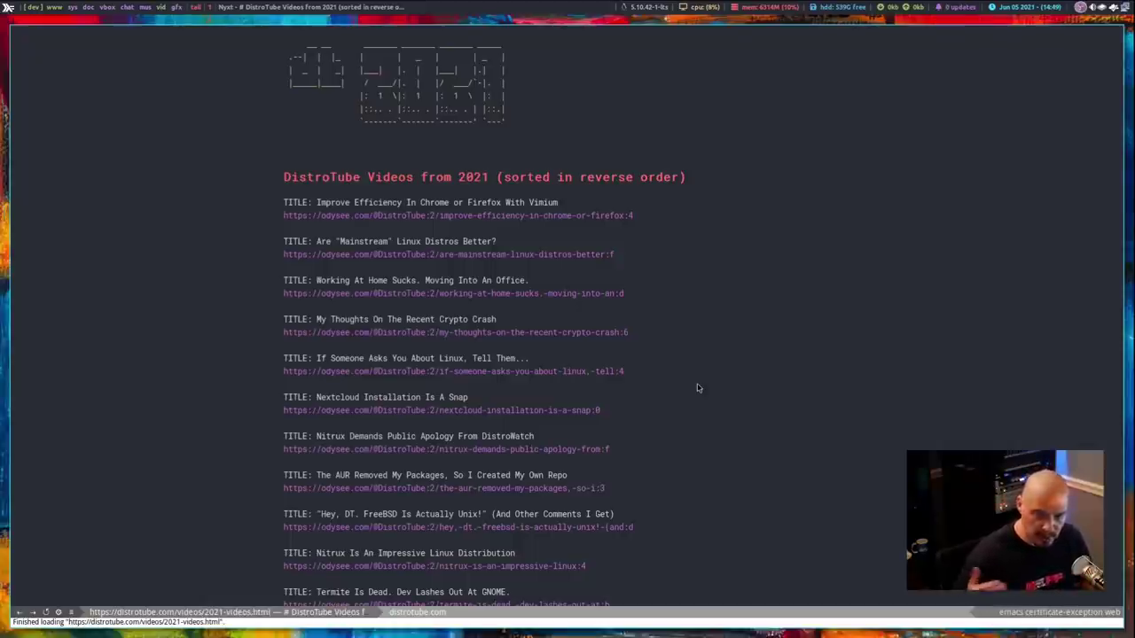
key("alt+Left")
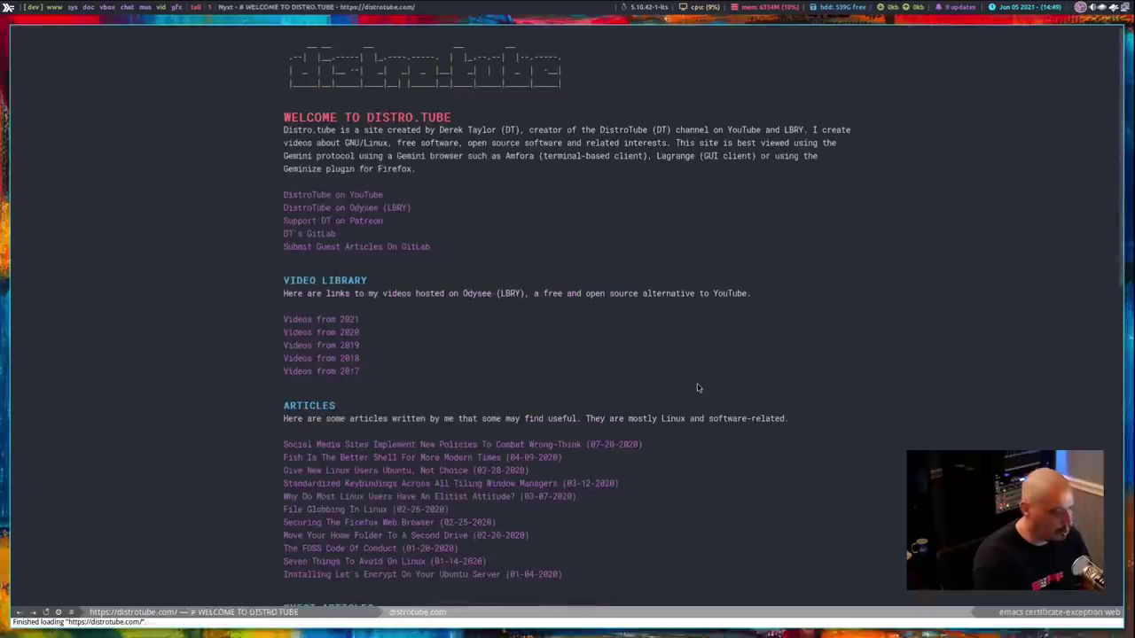
key("alt+Right")
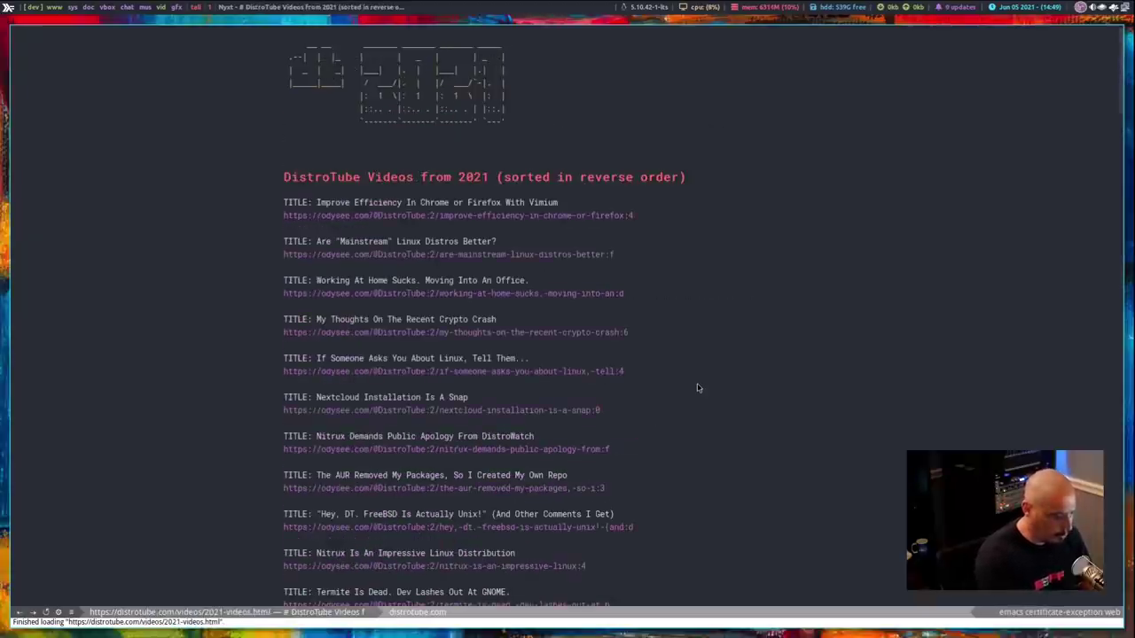
key("alt+Left")
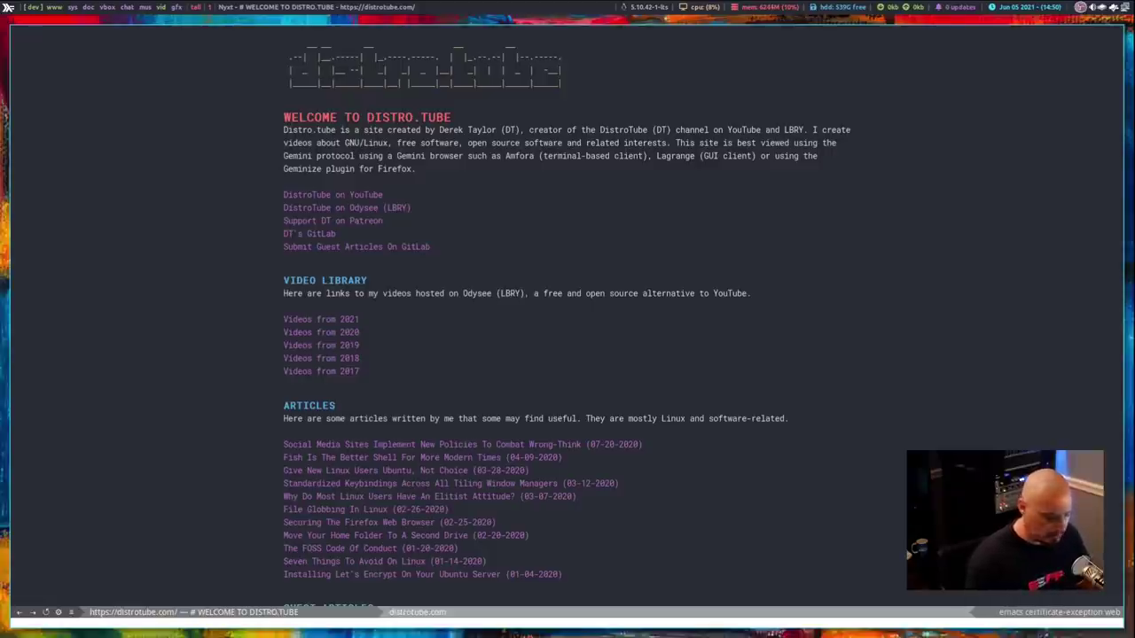
key("Down")
key("Down")
key("Down")
key("Down")
key("Down")
key("Down")
key("Down")
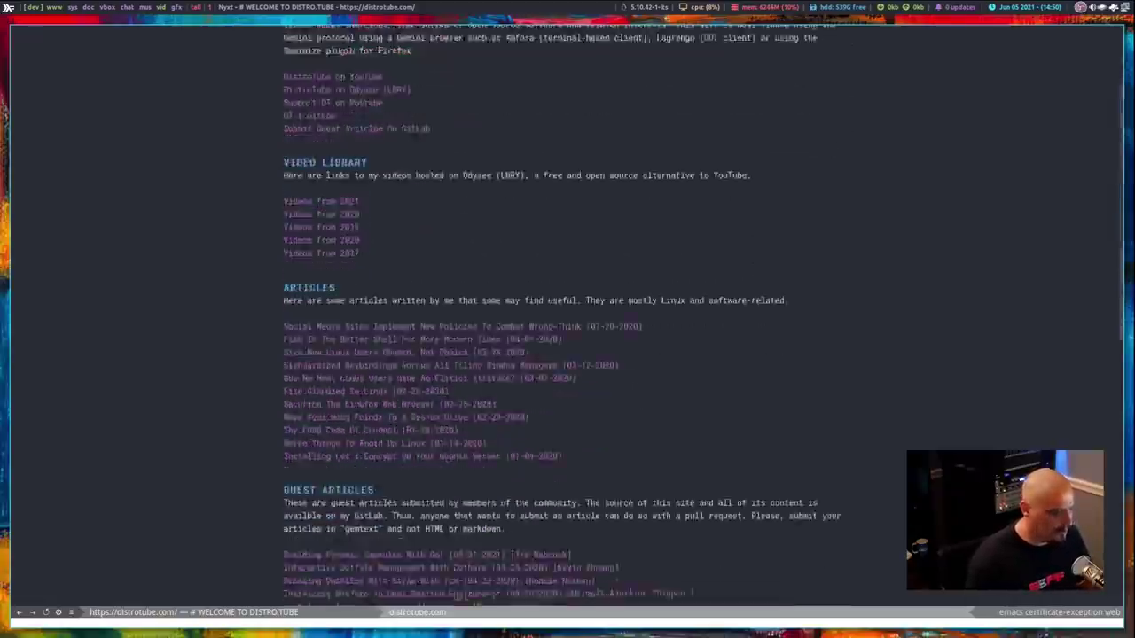
- Load the GitLab shell-color-scripts page from history, then list open buffers with C-x b
key("Down")
key("Down")
key("Down")
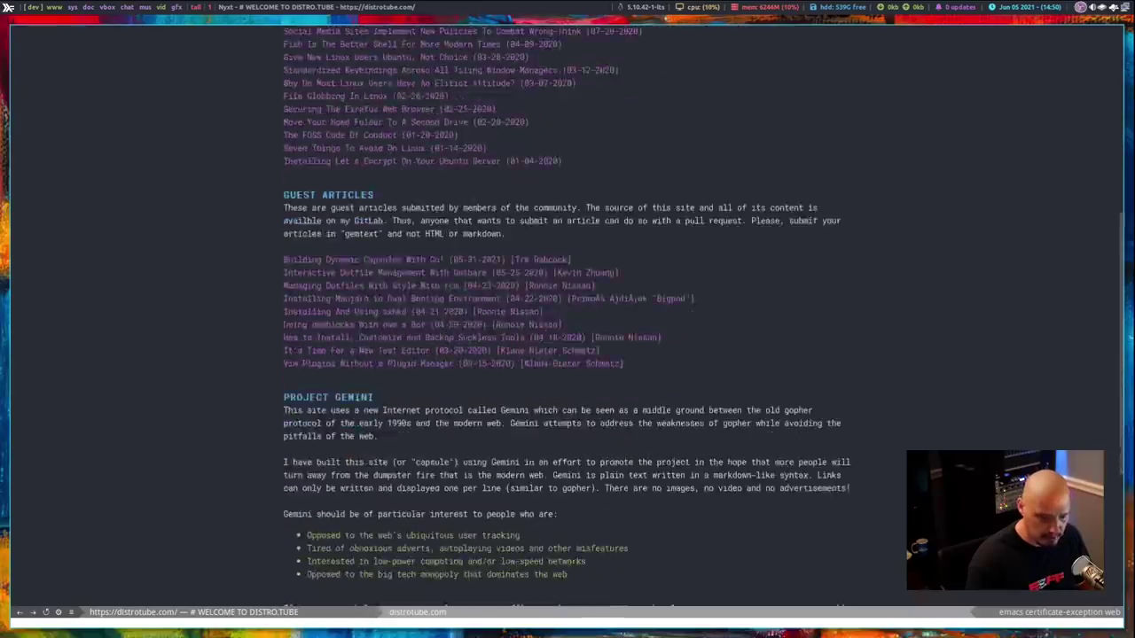
key("Up")
key("Up")
key("Up")
key("Up")
key("Up")
key("Up")
key("Up")
key("Up")
key("Up")
key("Up")
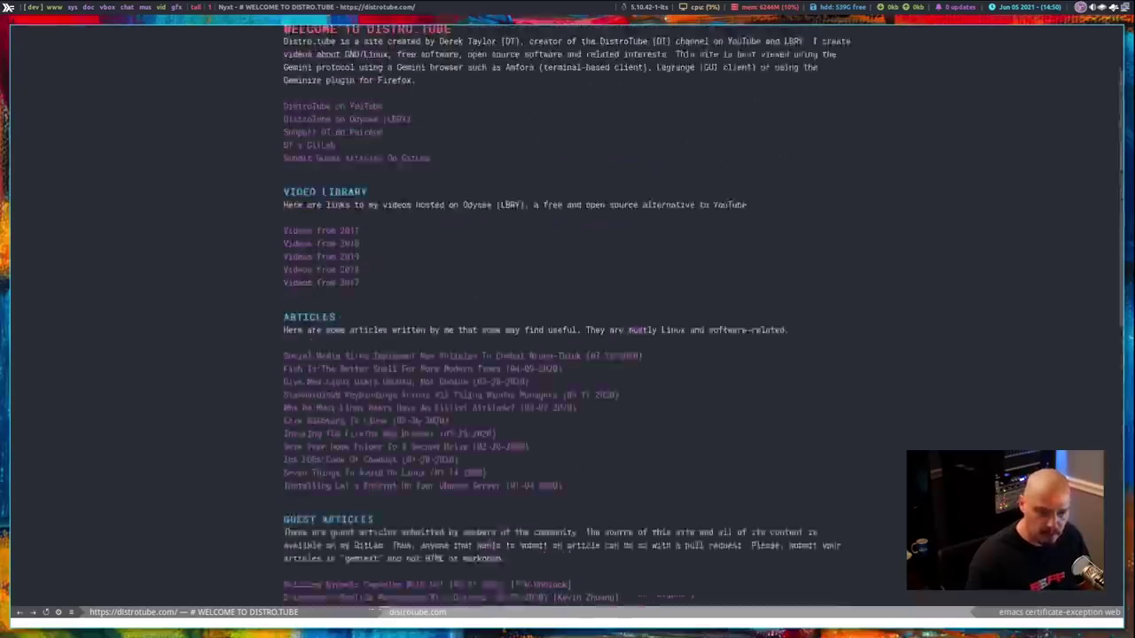
key("ctrl+l")
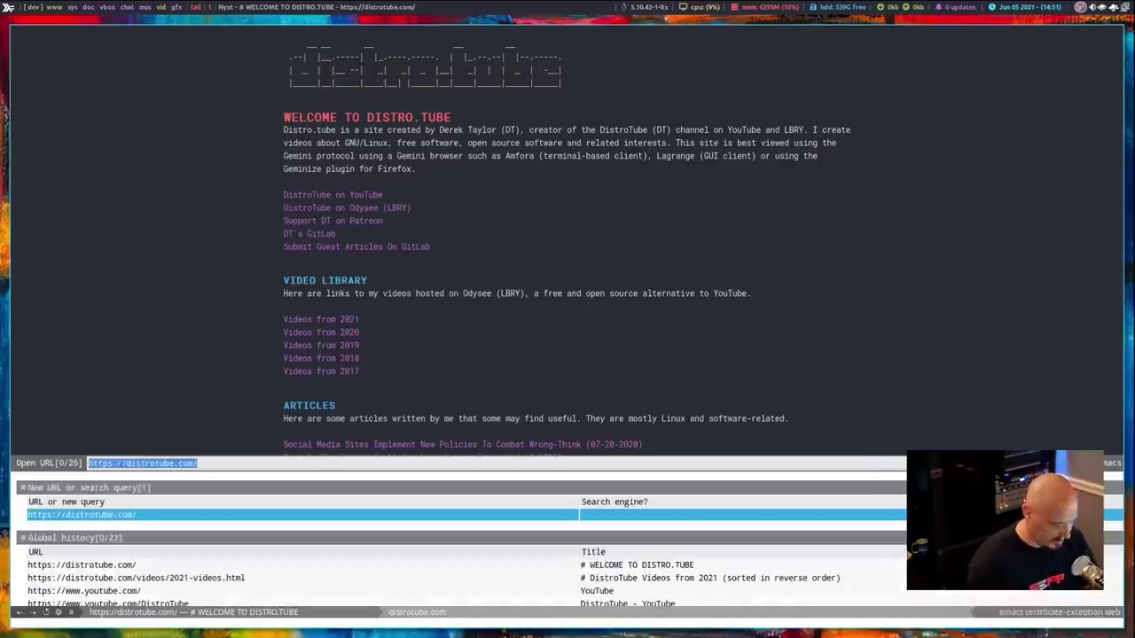
type("gutk")
key("BackSpace")
key("BackSpace")
key("BackSpace")
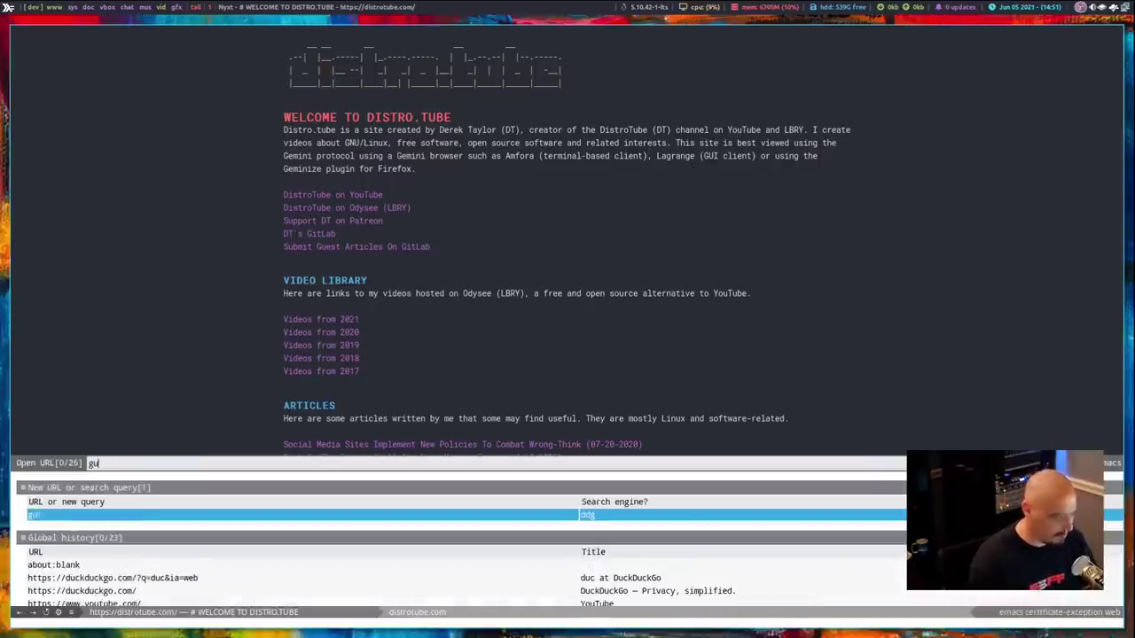
type("itlab")
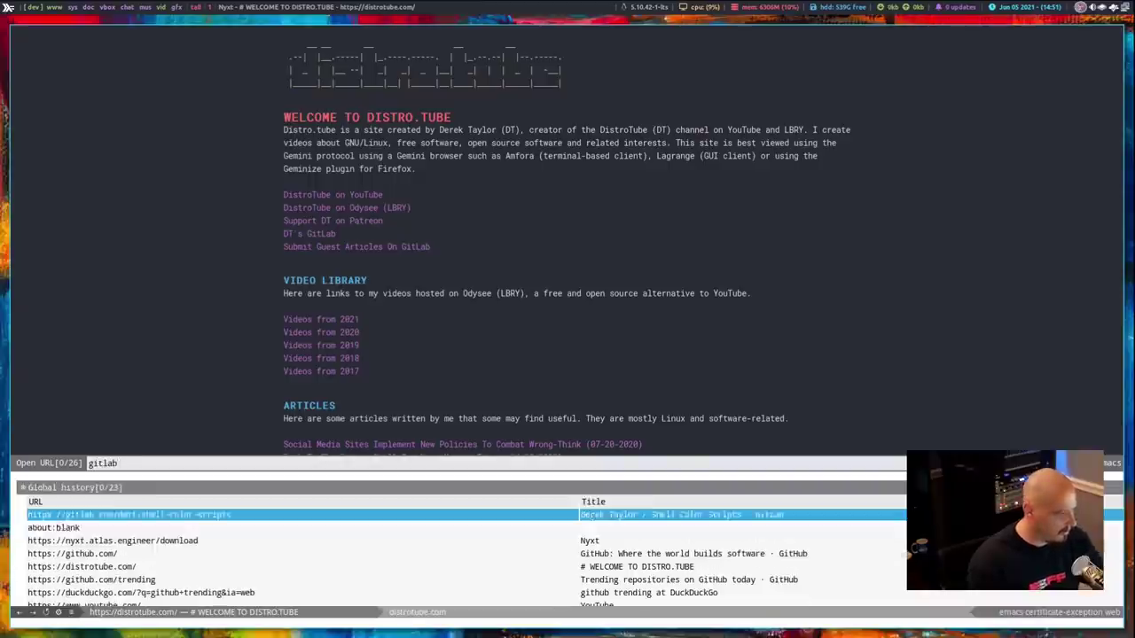
key("Down")
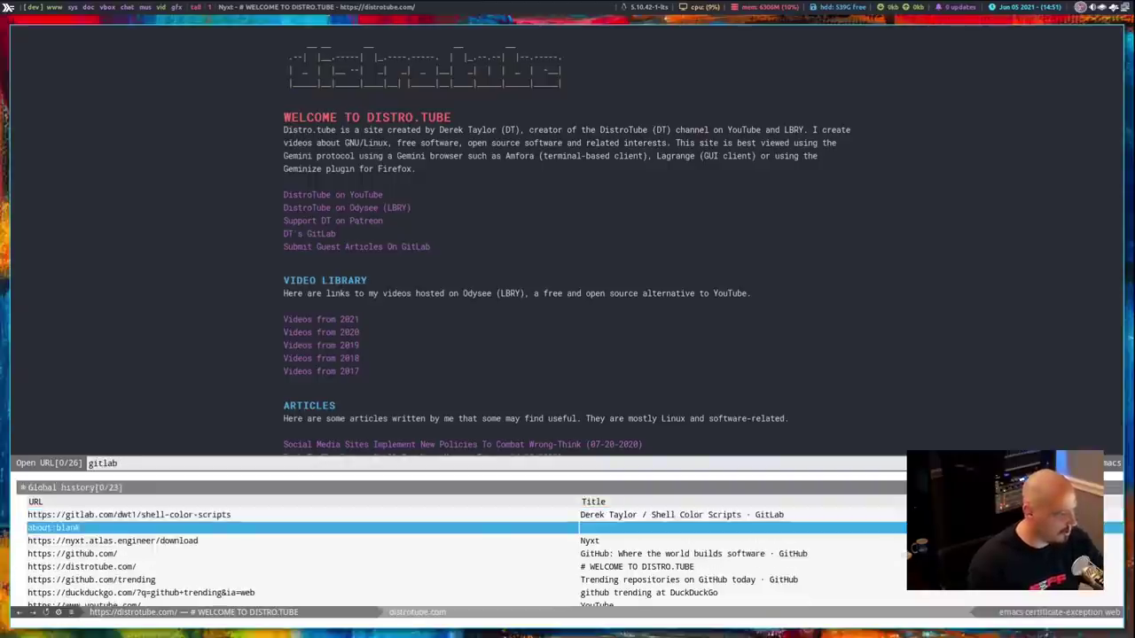
key("Up")
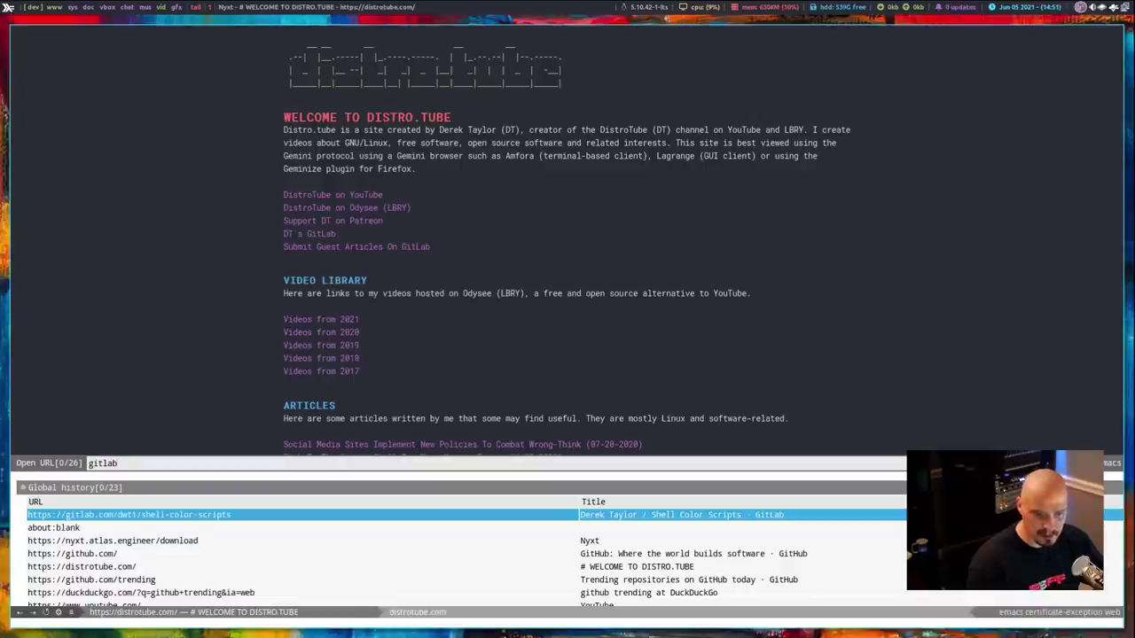
key("Return")
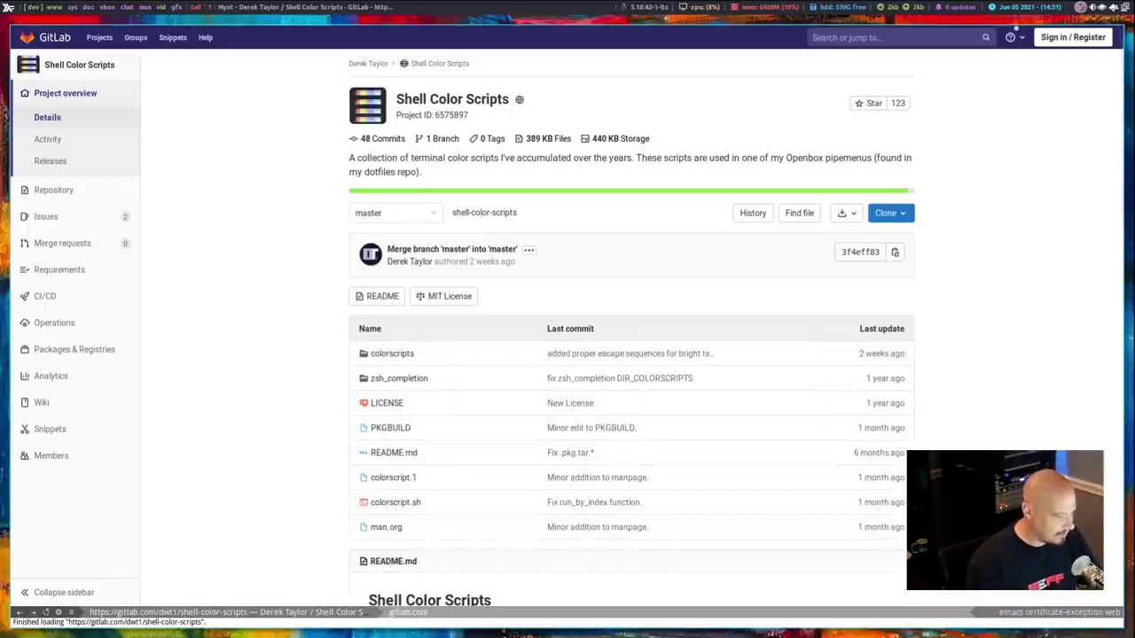
key("ctrl+x")
key("b")
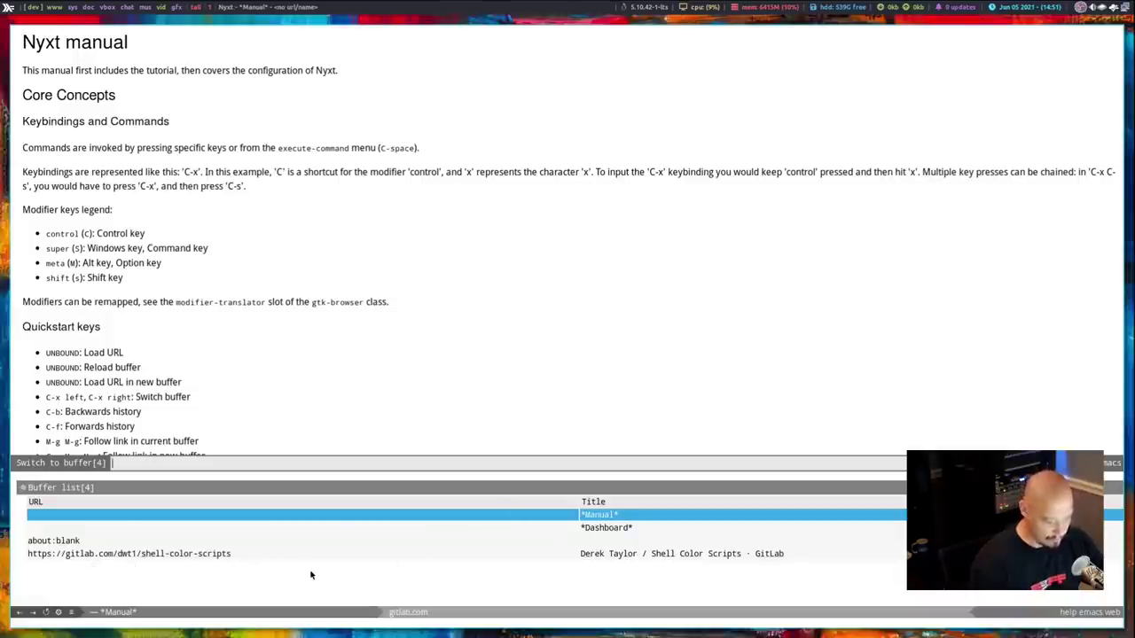
- Preview the *Dashboard*, *Manual* and about:blank buffers, then close the buffer list
key("Up")
key("Up")
key("Up")
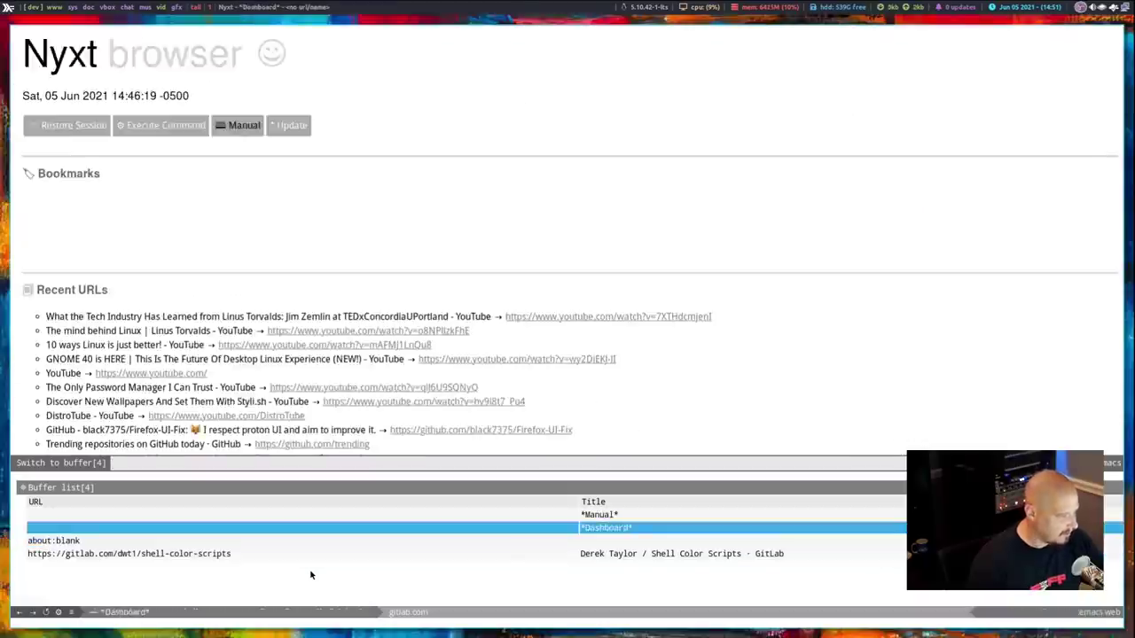
key("Up")
key("Down")
key("Down")
key("Down")
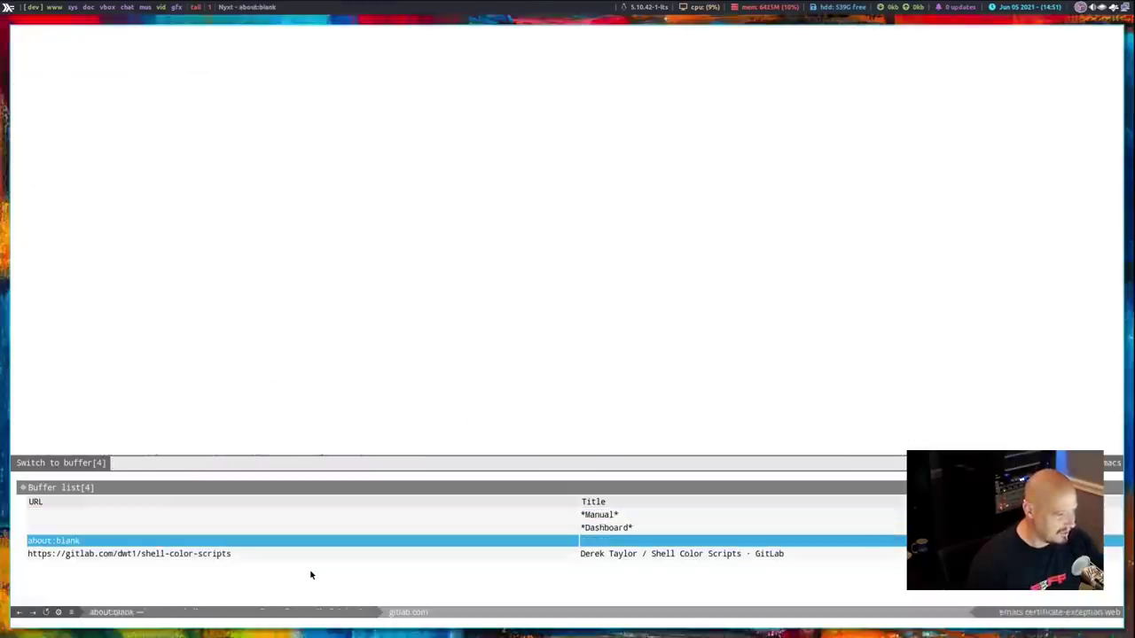
key("Up")
key("Up")
key("Up")
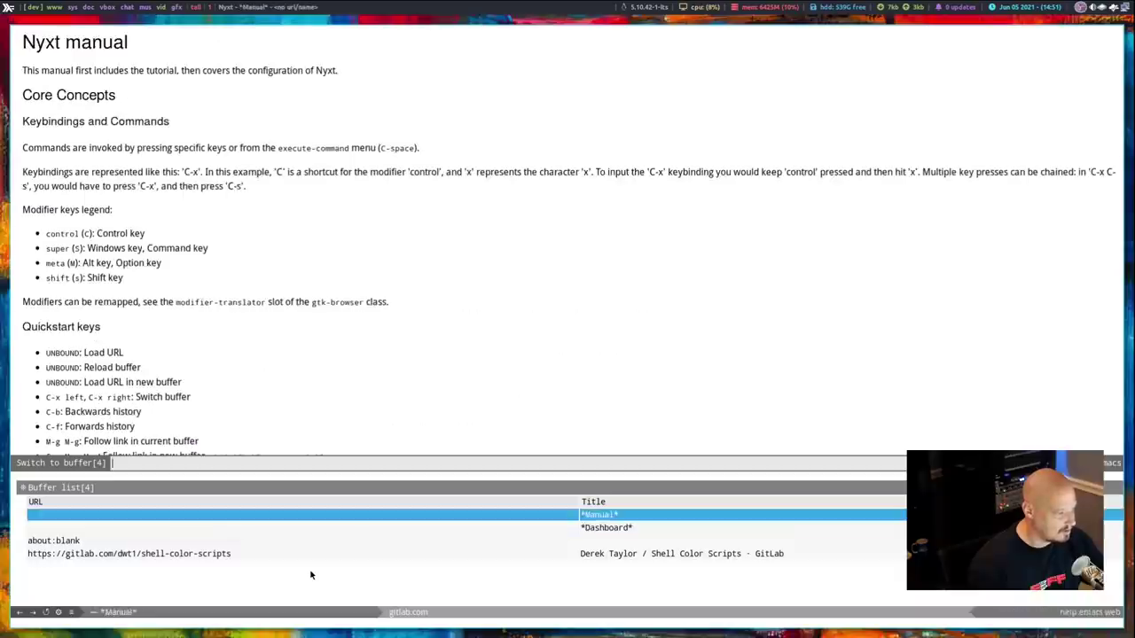
key("Down")
key("Down")
key("Down")
key("Return")
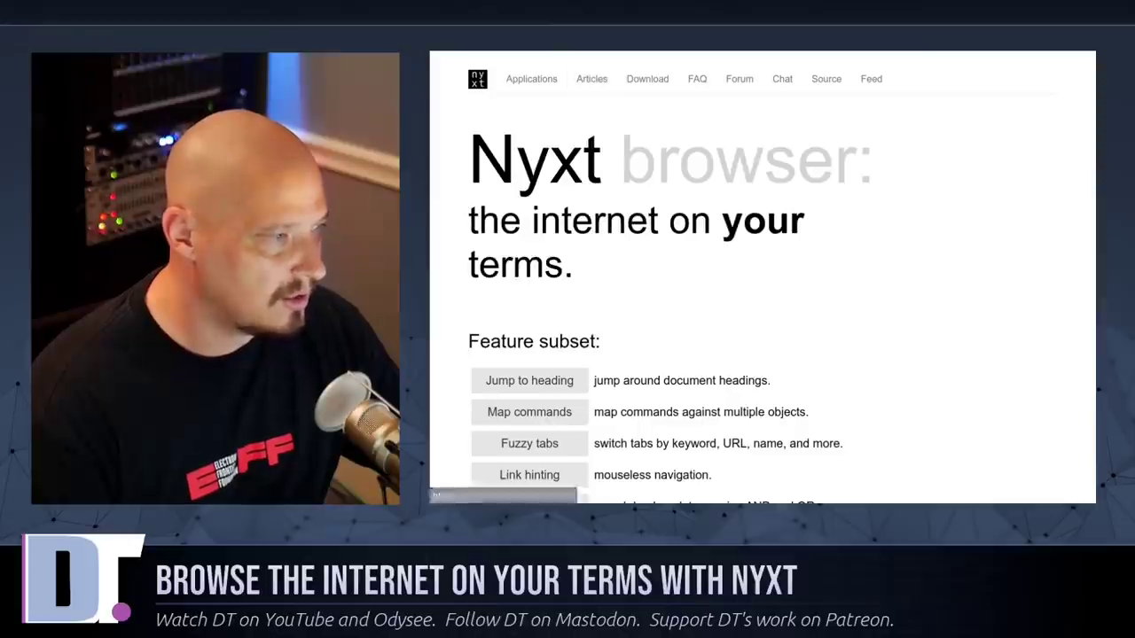
- Browse the Nyxt site's Articles list and follow the link to the nyxt-config GitHub repository
left_click(591, 79)
scroll(828, 200, "down", 10)
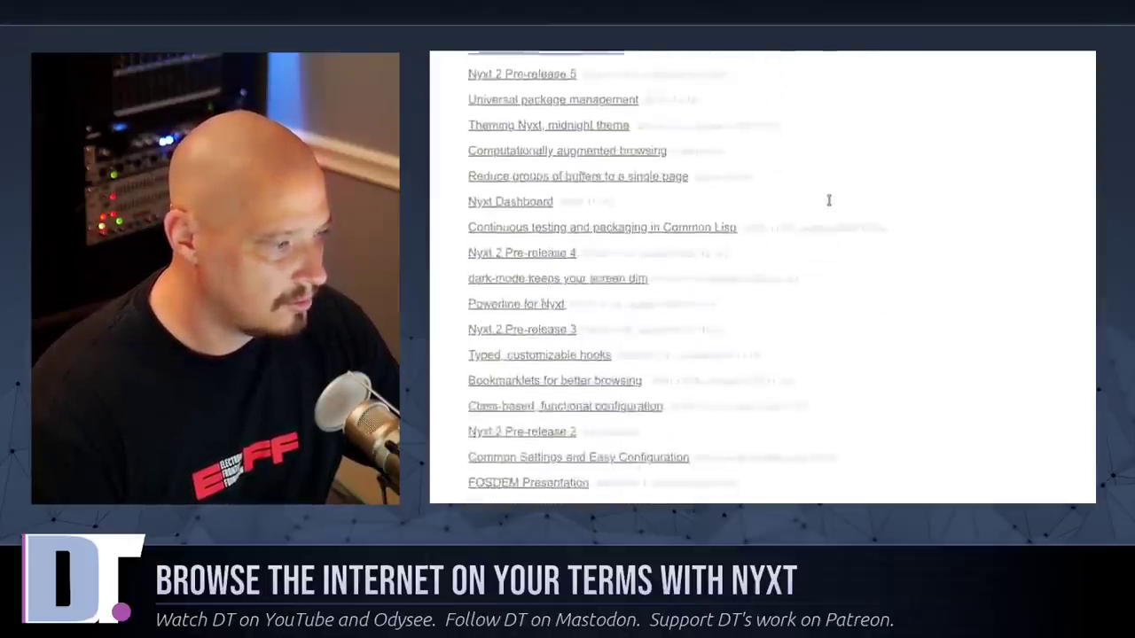
scroll(828, 200, "down", 3)
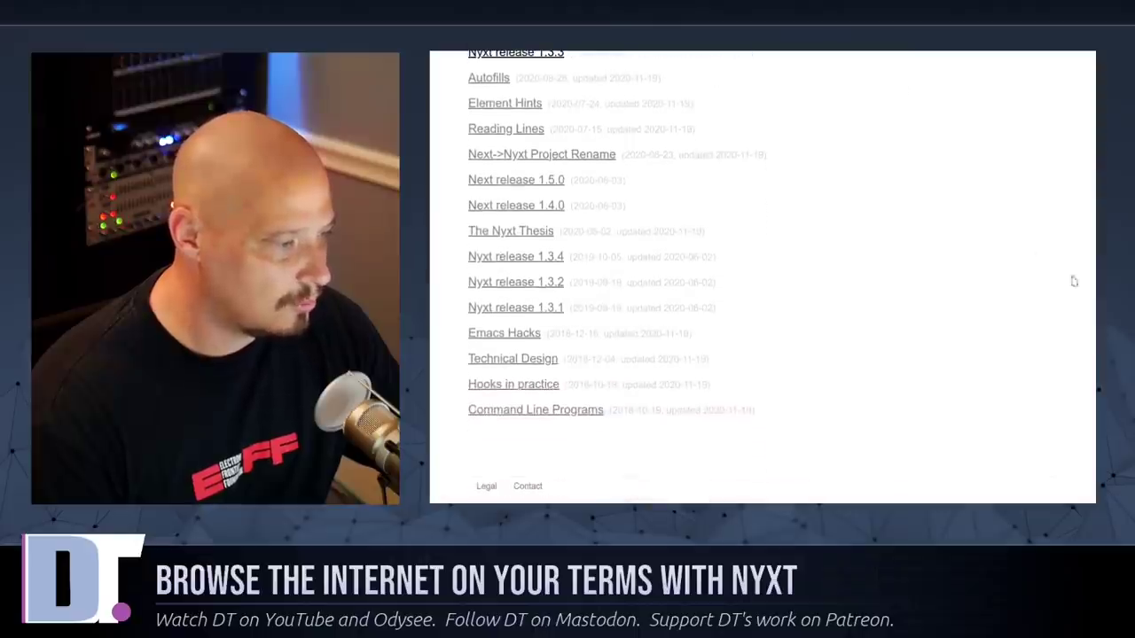
scroll(1025, 262, "up", 2)
scroll(1026, 261, "up", 10)
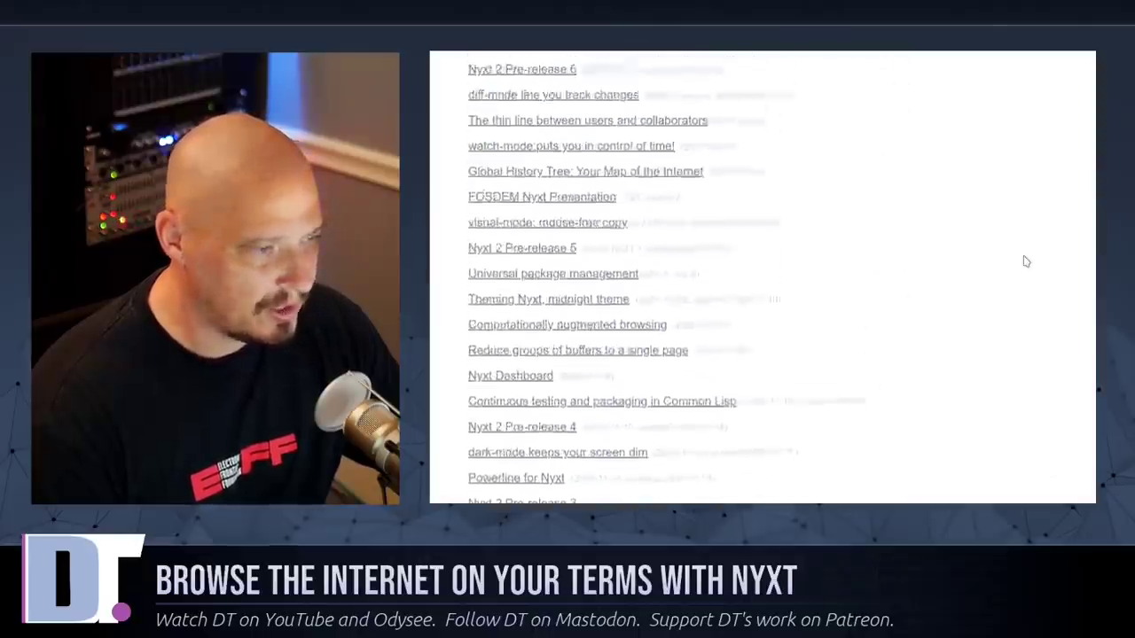
scroll(1026, 261, "up", 1)
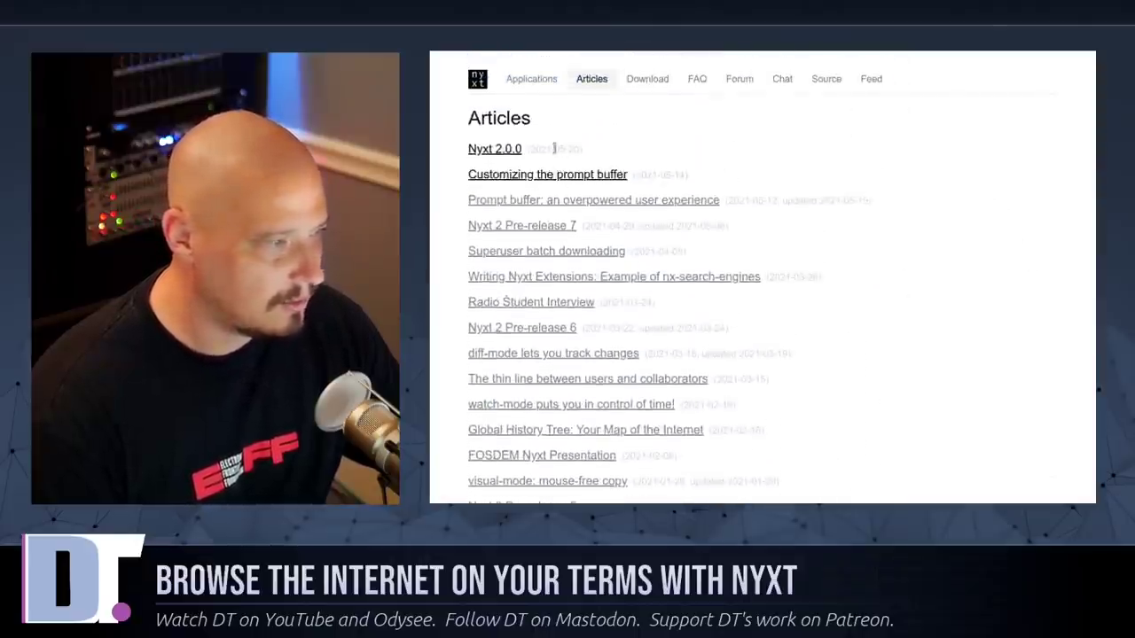
scroll(578, 181, "down", 6)
scroll(576, 181, "down", 5)
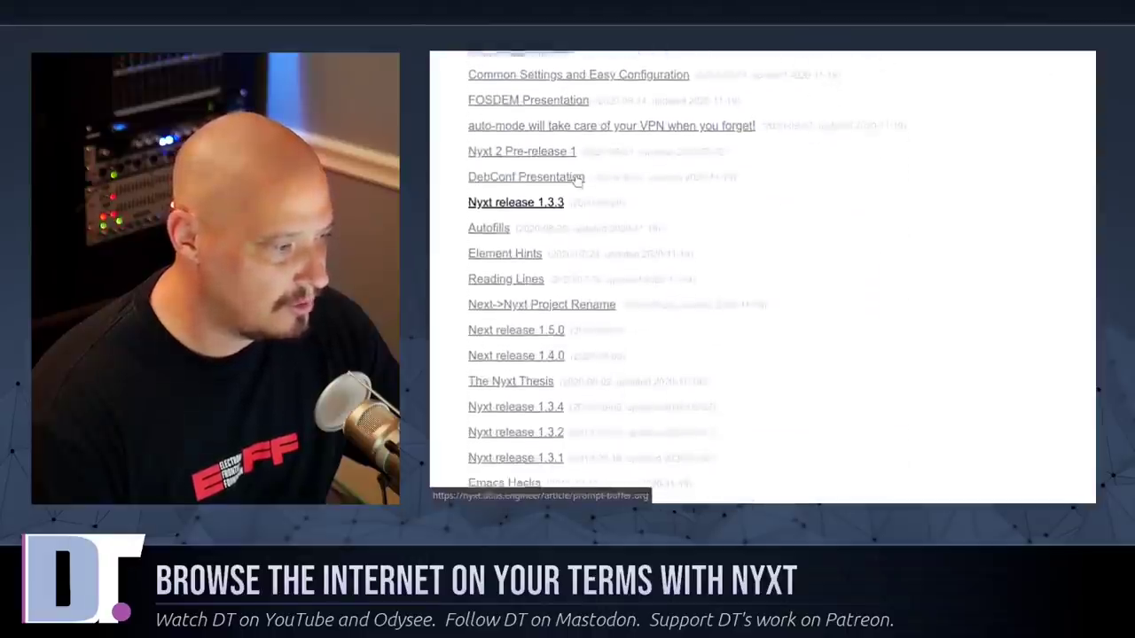
scroll(576, 182, "up", 6)
scroll(576, 182, "up", 8)
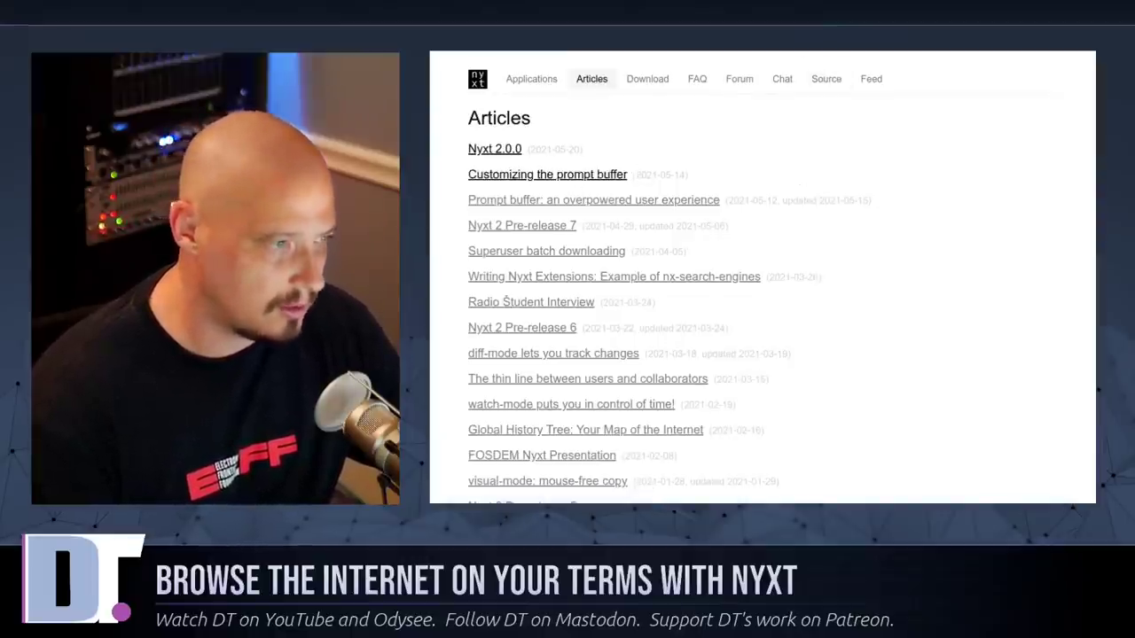
left_click(785, 71)
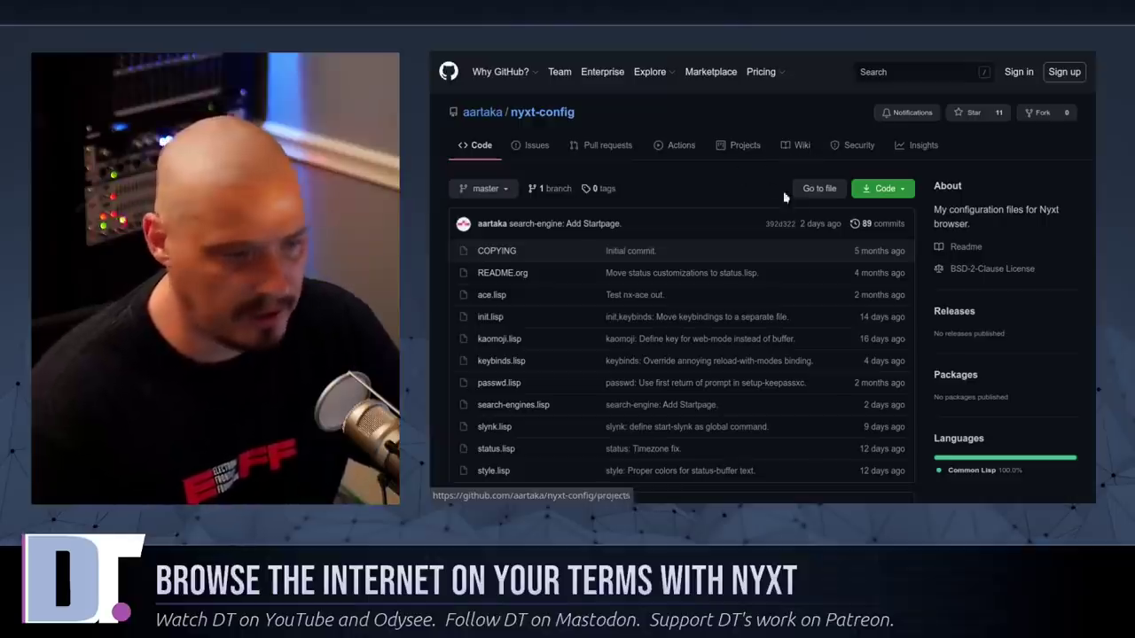
- Open style.lisp in the nyxt-config repo and select all 103 lines of code
scroll(802, 191, "down", 3)
scroll(795, 214, "up", 1)
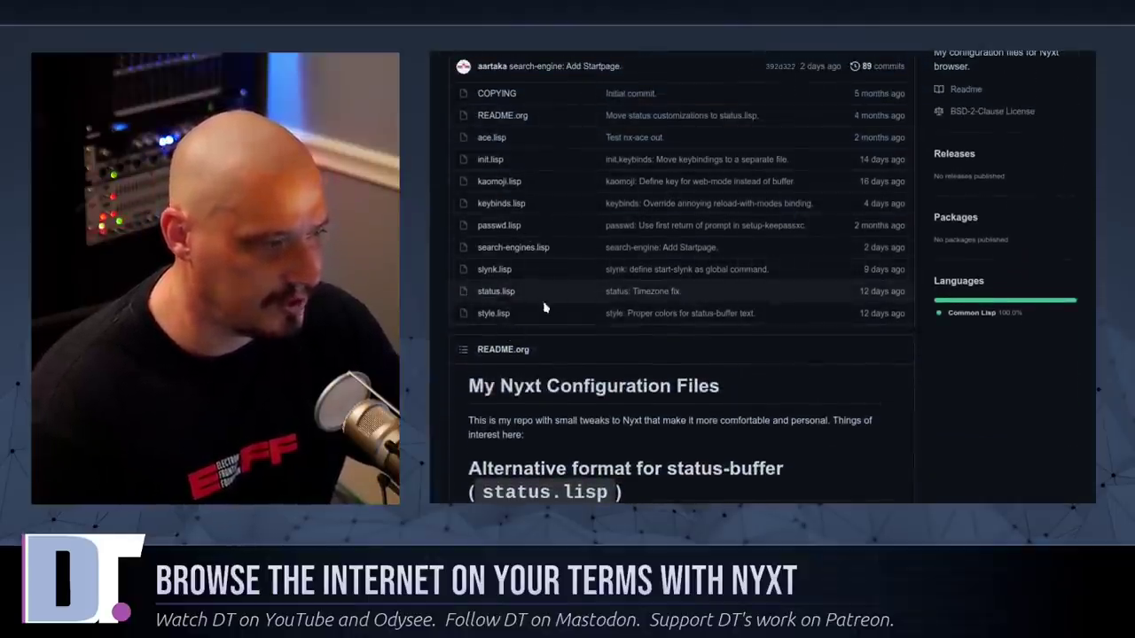
scroll(722, 376, "up", 1)
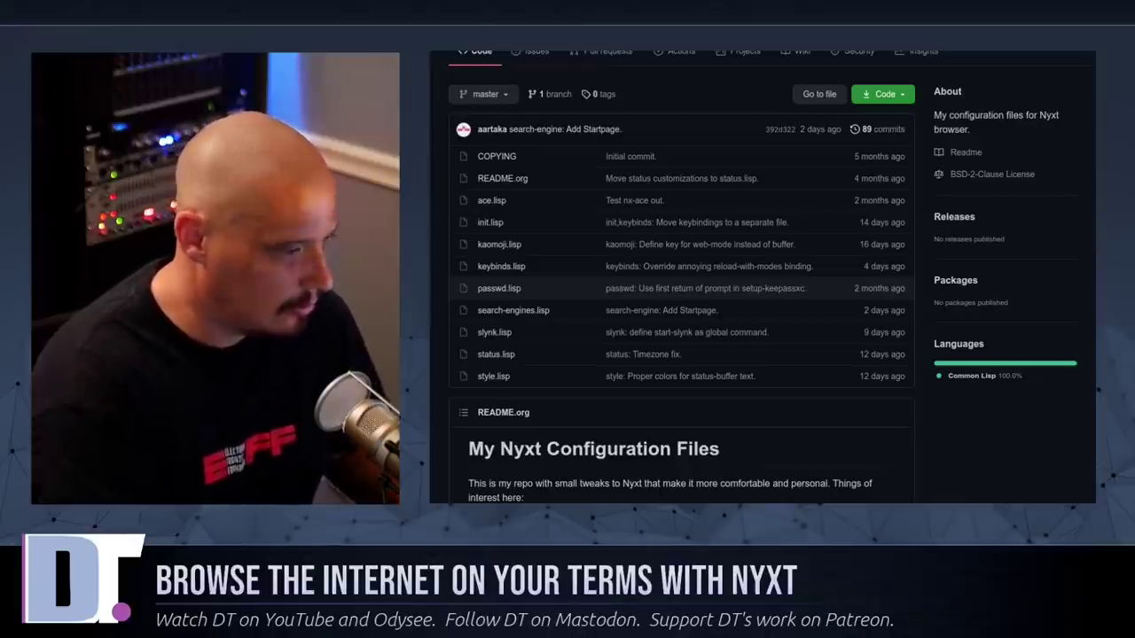
left_click(497, 377)
scroll(767, 345, "down", 5)
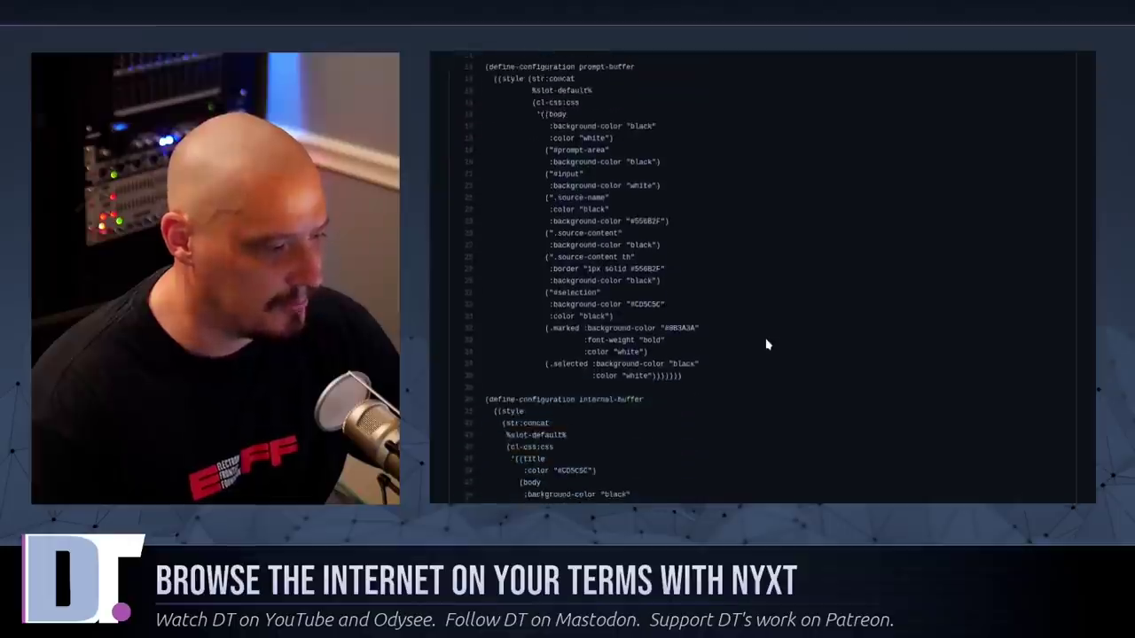
scroll(768, 344, "down", 10)
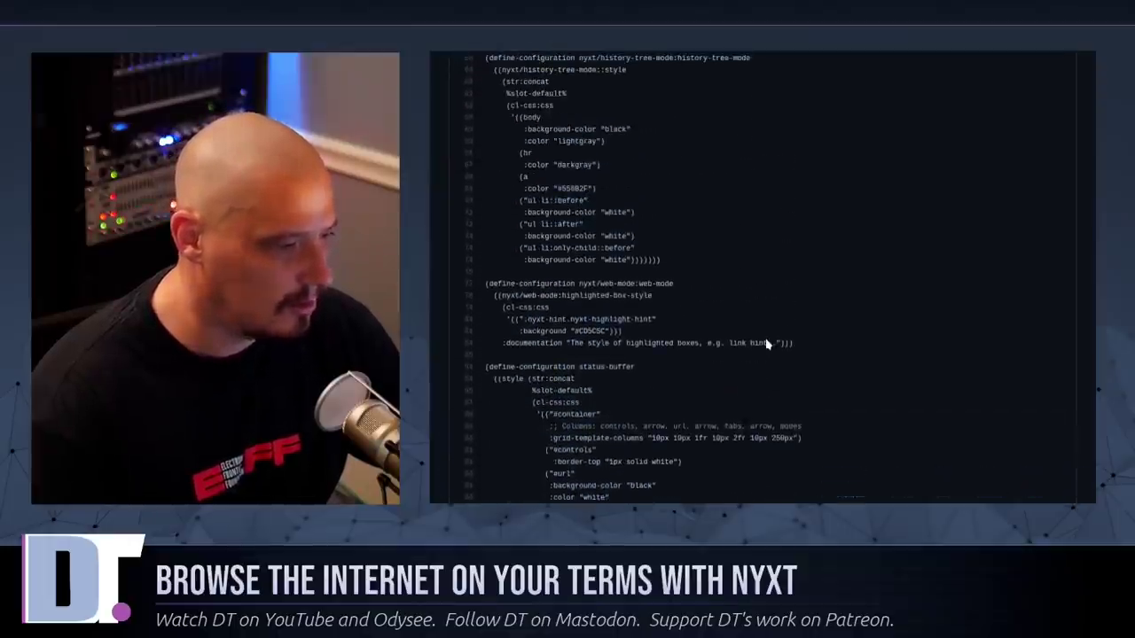
scroll(768, 345, "up", 15)
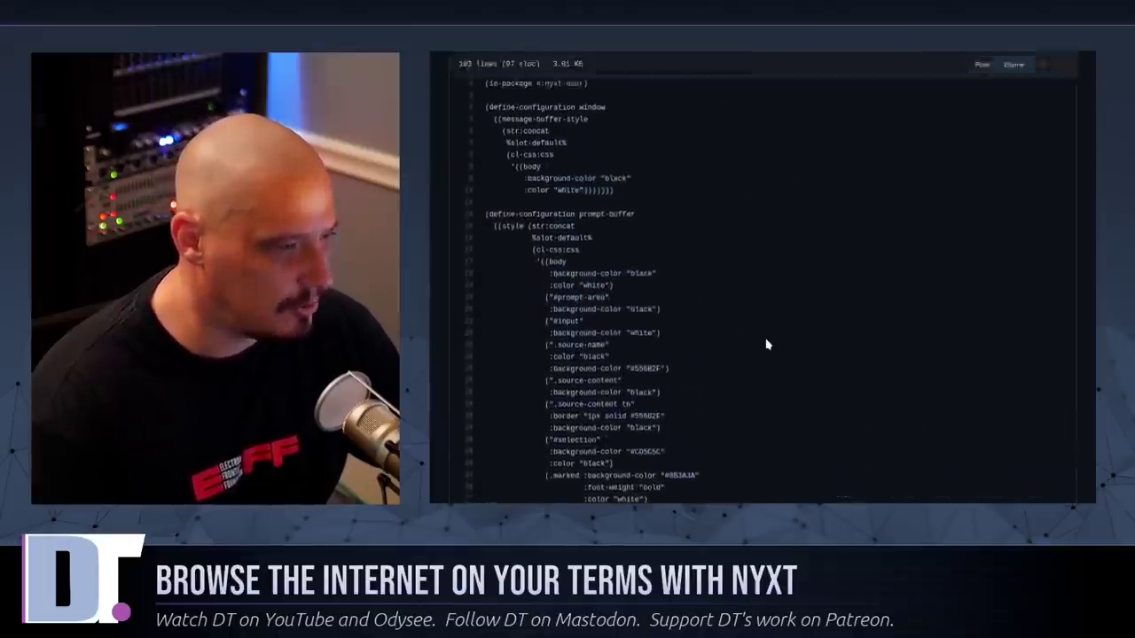
scroll(768, 344, "up", 2)
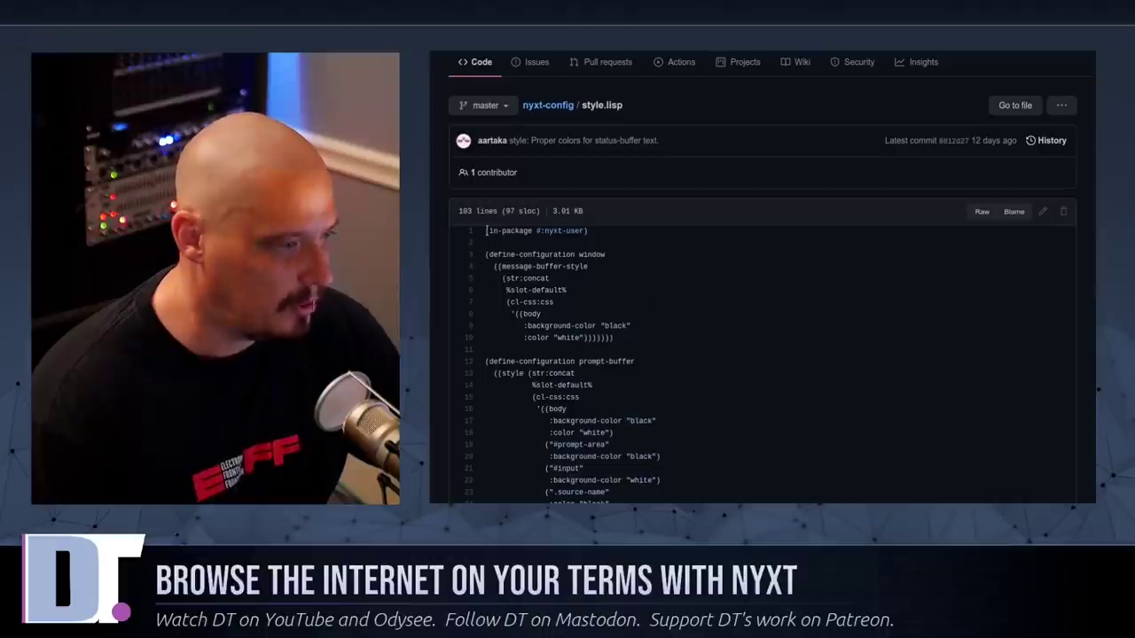
left_click_drag(485, 230, 719, 417)
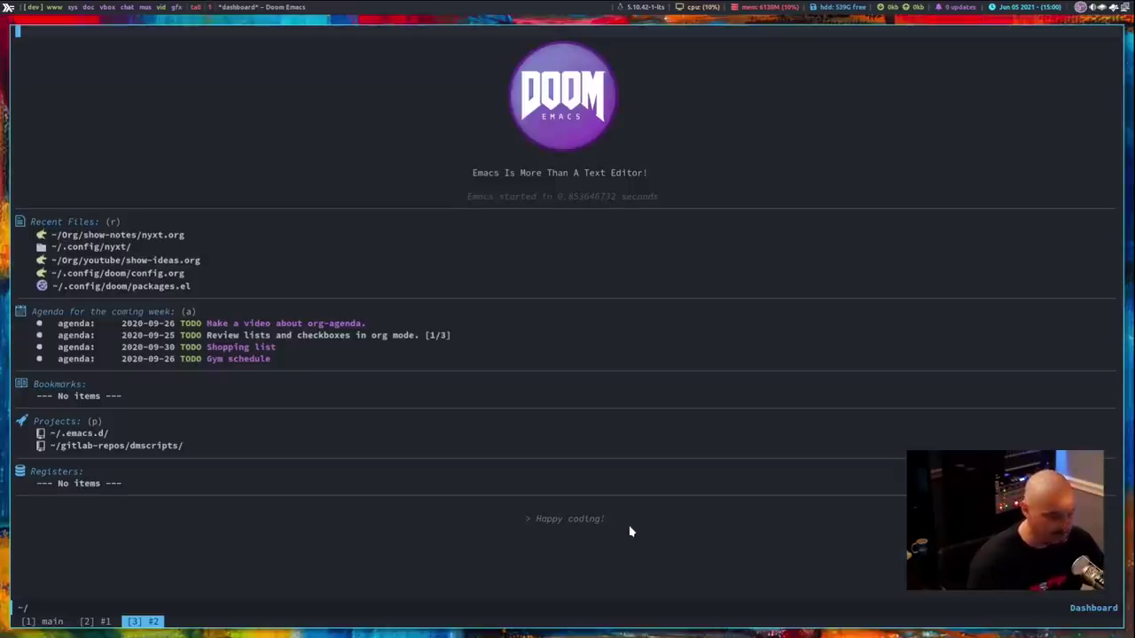
- Open the ~/.config/nyxt/ directory from the dashboard's Recent Files
key("j")
key("j")
key("j")
key("j")
key("j")
key("j")
key("j")
key("j")
key("j")
key("j")
key("j")
key("j")
key("j")
key("j")
key("j")
key("j")
key("j")
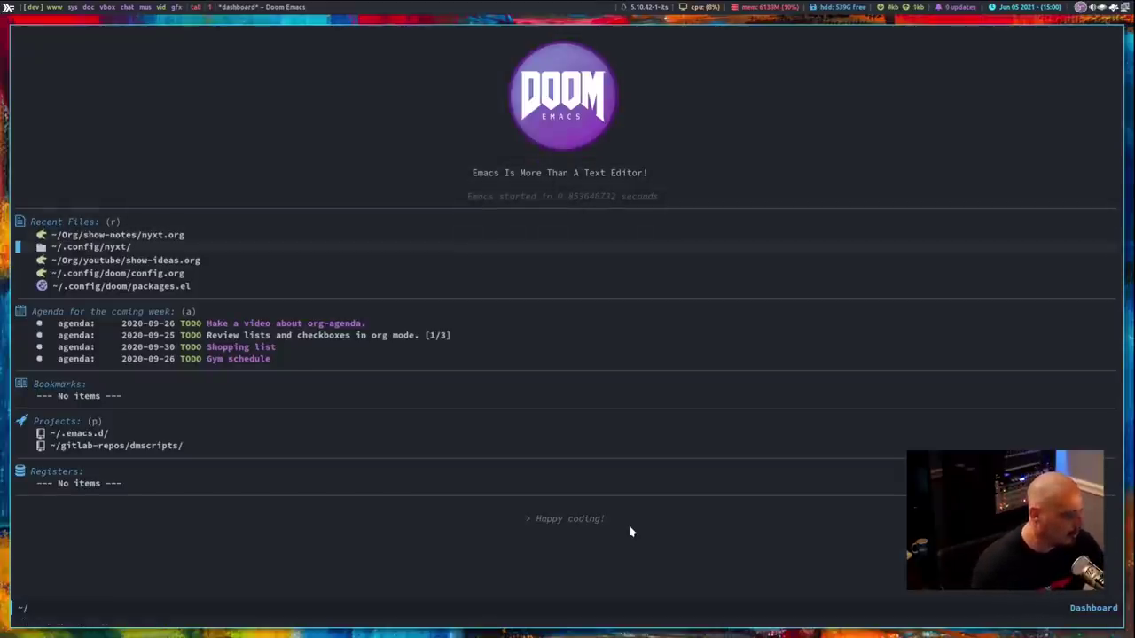
key("j")
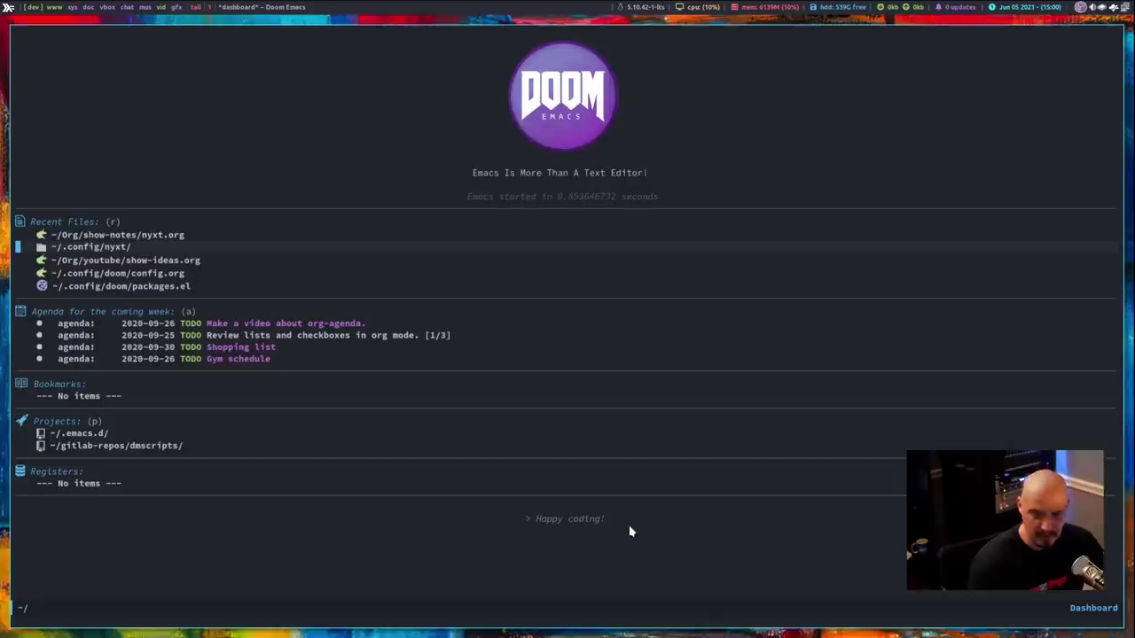
key("j")
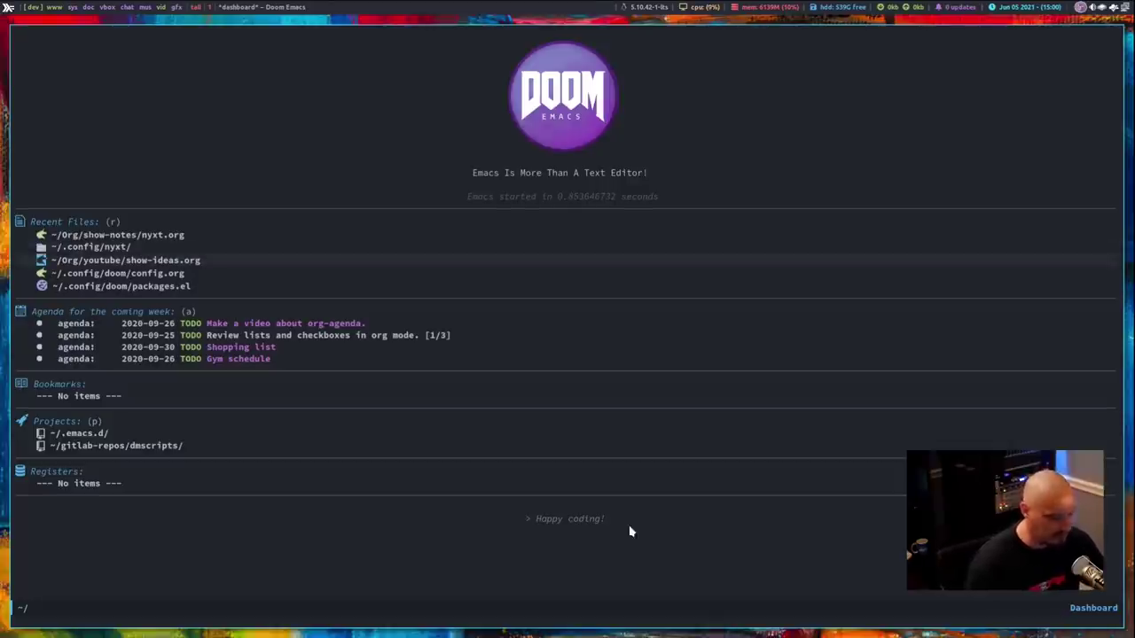
key("k")
key("Return")
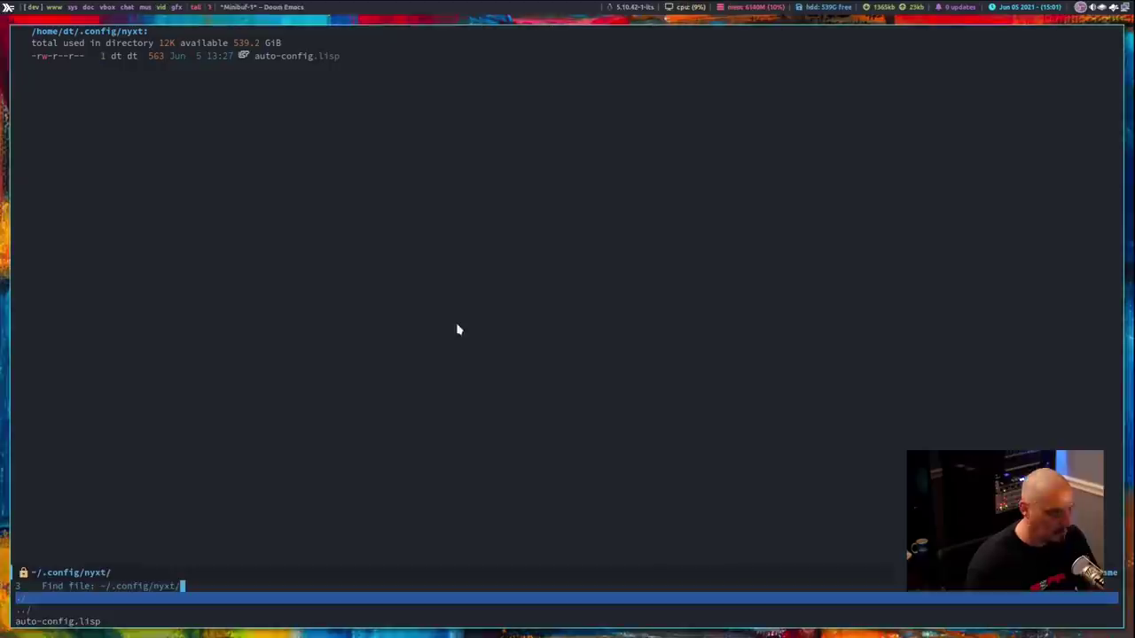
- Create style.lisp there and paste in the copied style configuration
type("st")
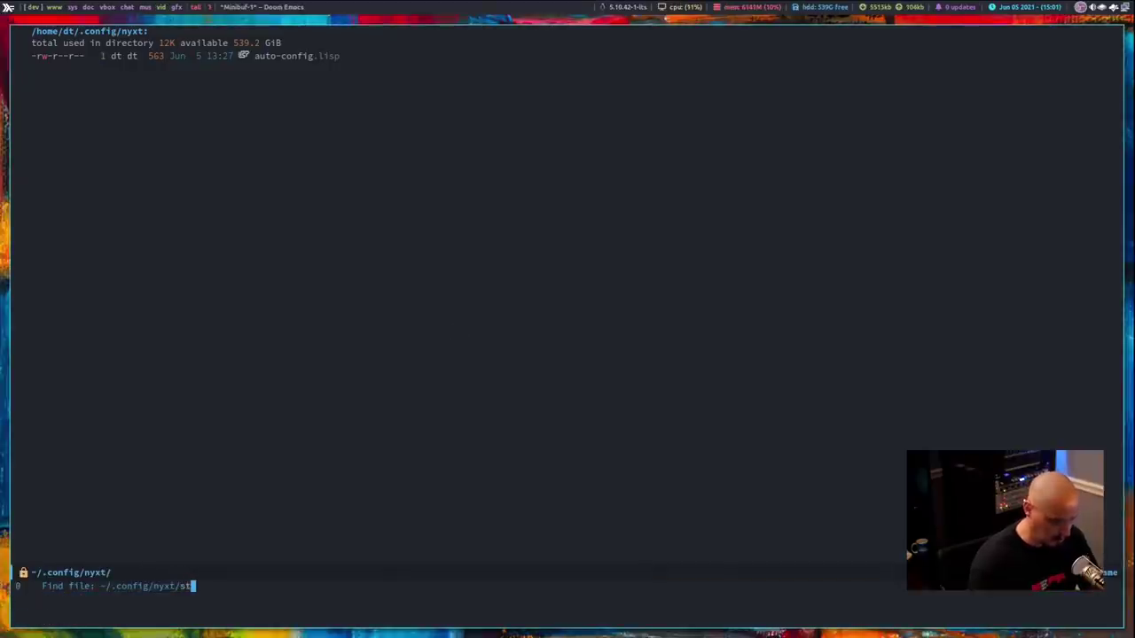
type("yle.lisp")
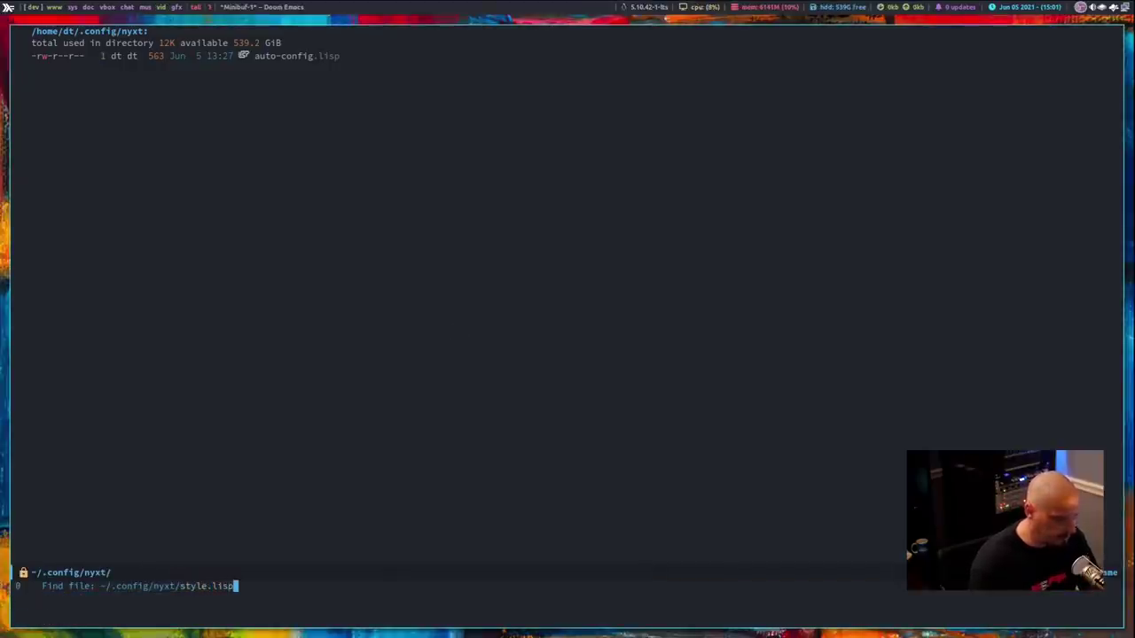
key("Return")
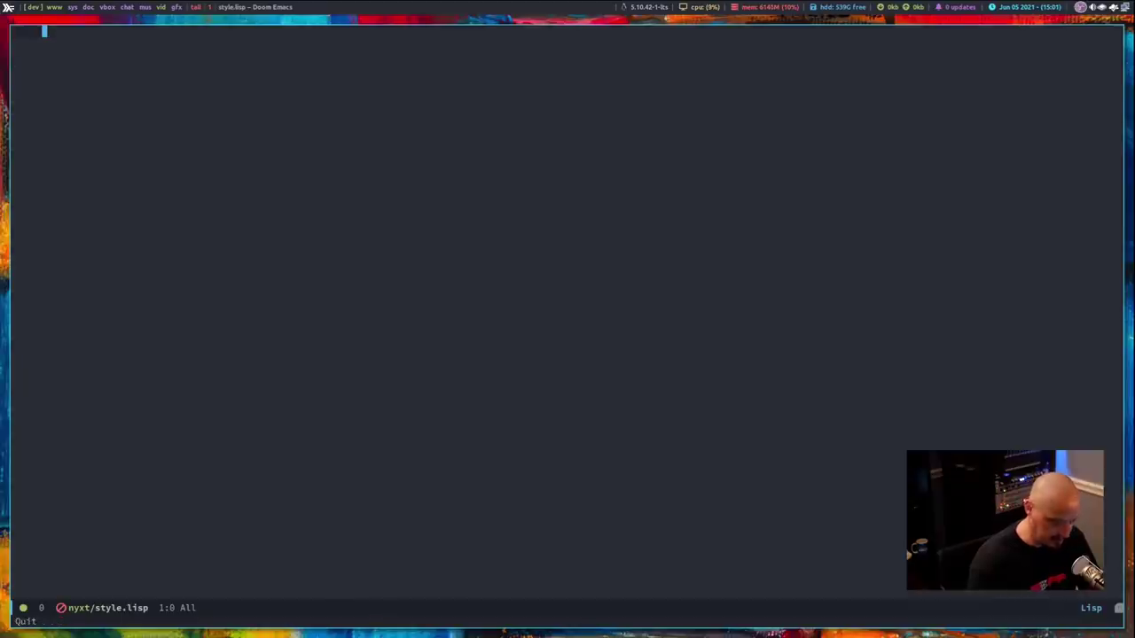
key("p")
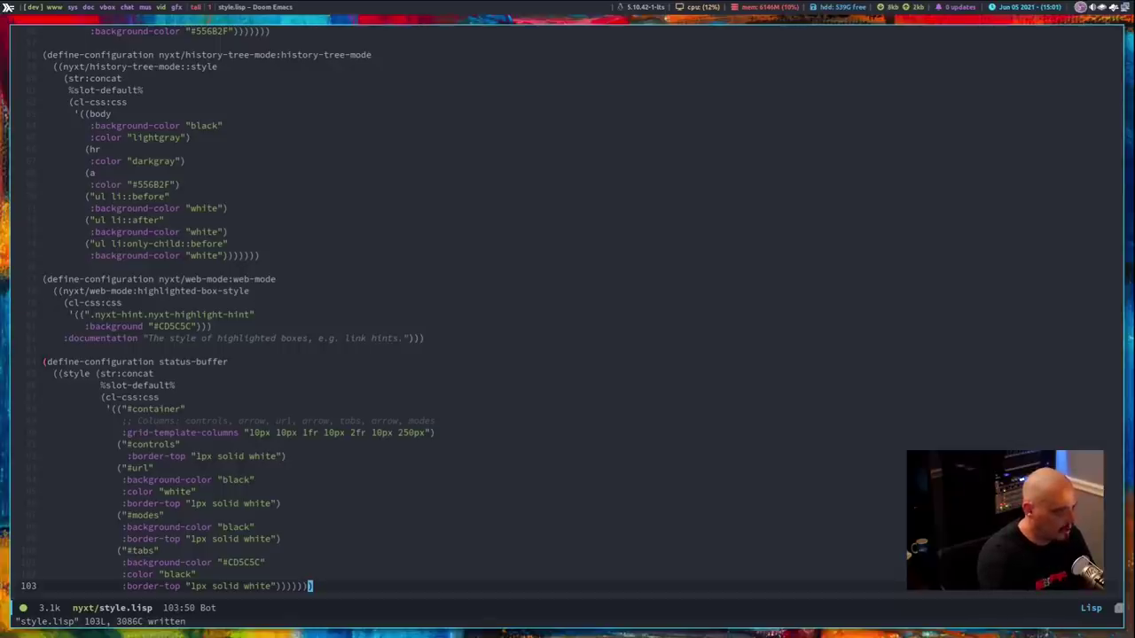
- Launch Nyxt from dmenu on the empty workspace 3 to try the new style
key("super+3")
key("super+shift+Return")
type("nyxt")
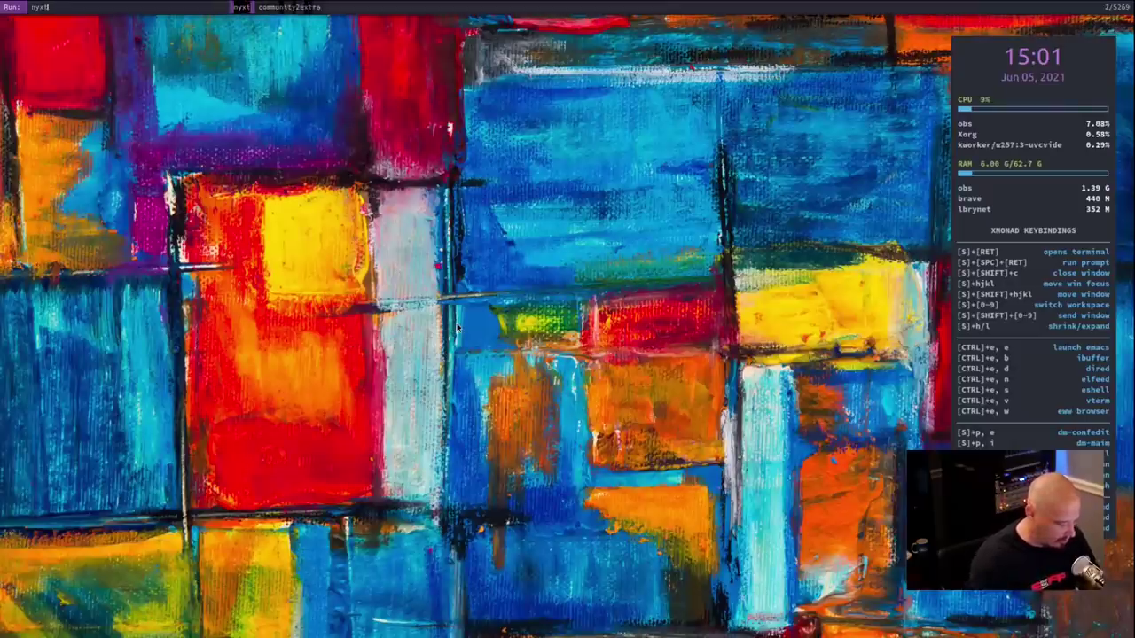
key("Return")
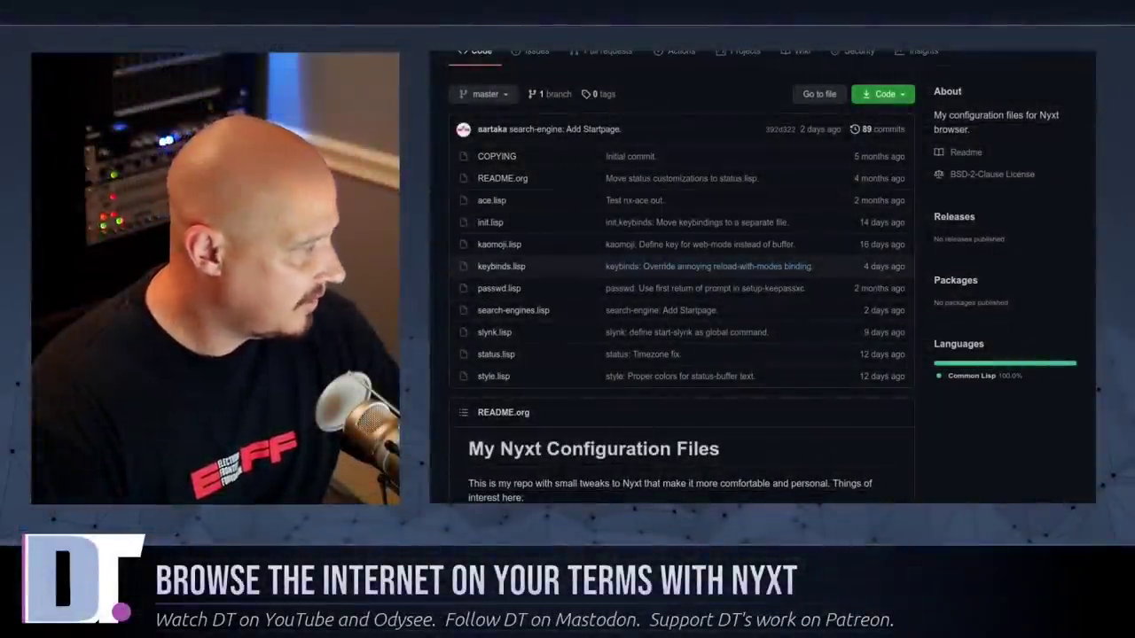
- View the repository's init.lisp on GitHub, return to the file list, and quit Nyxt
left_click(491, 223)
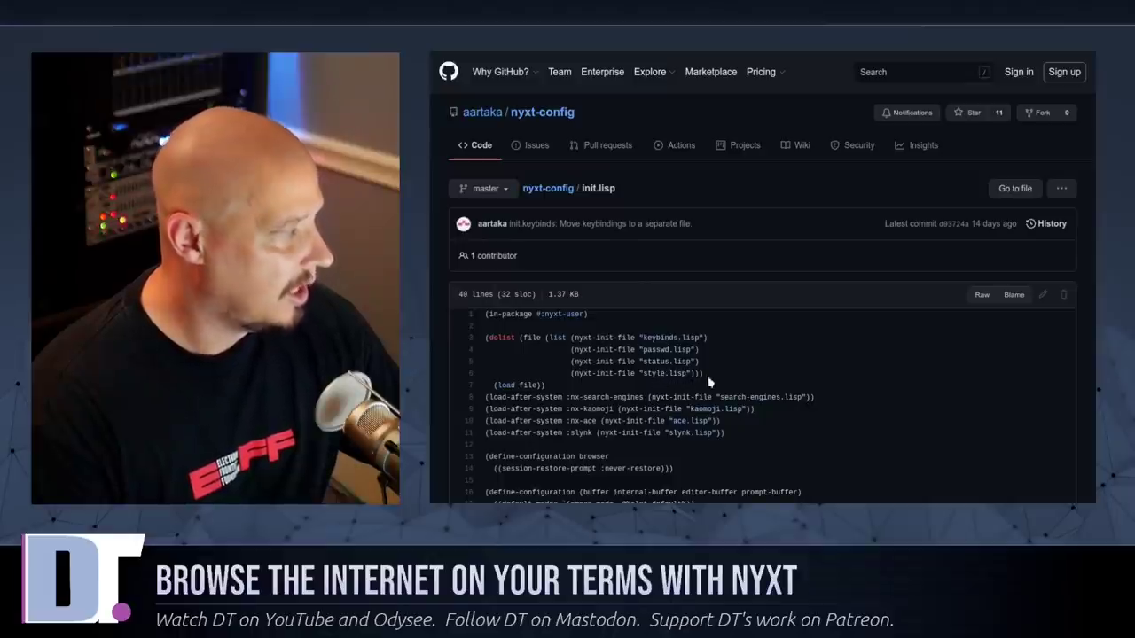
key("alt+Left")
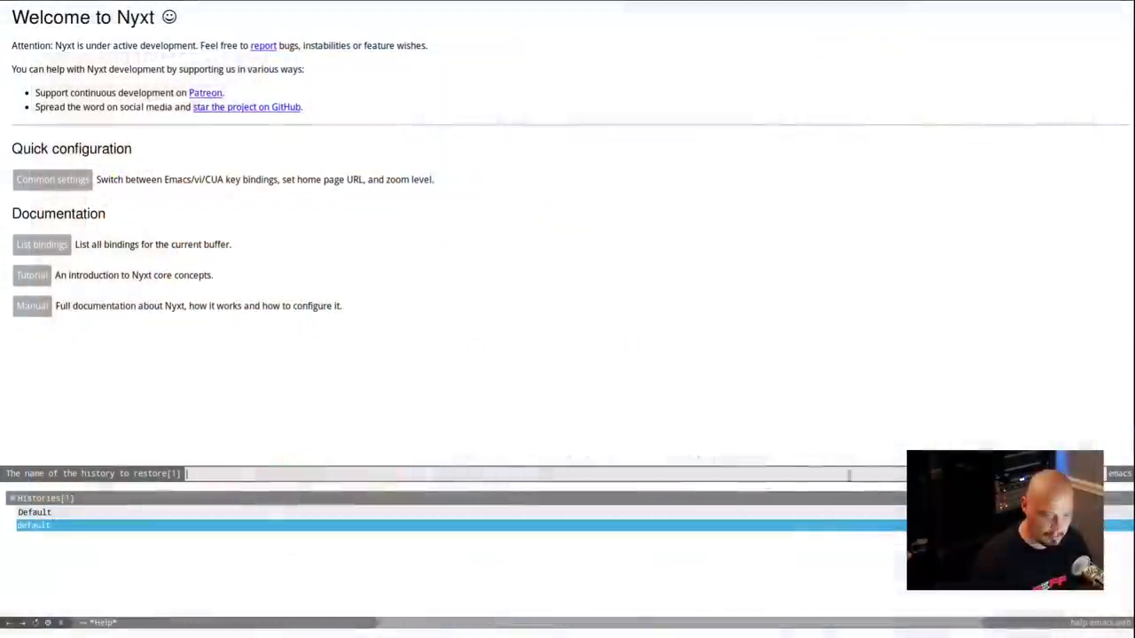
key("super+shift+c")
- Launch PCManFM and navigate into the ~/.config/nyxt folder
key("super+shift+Return")
type("pcmanfm")
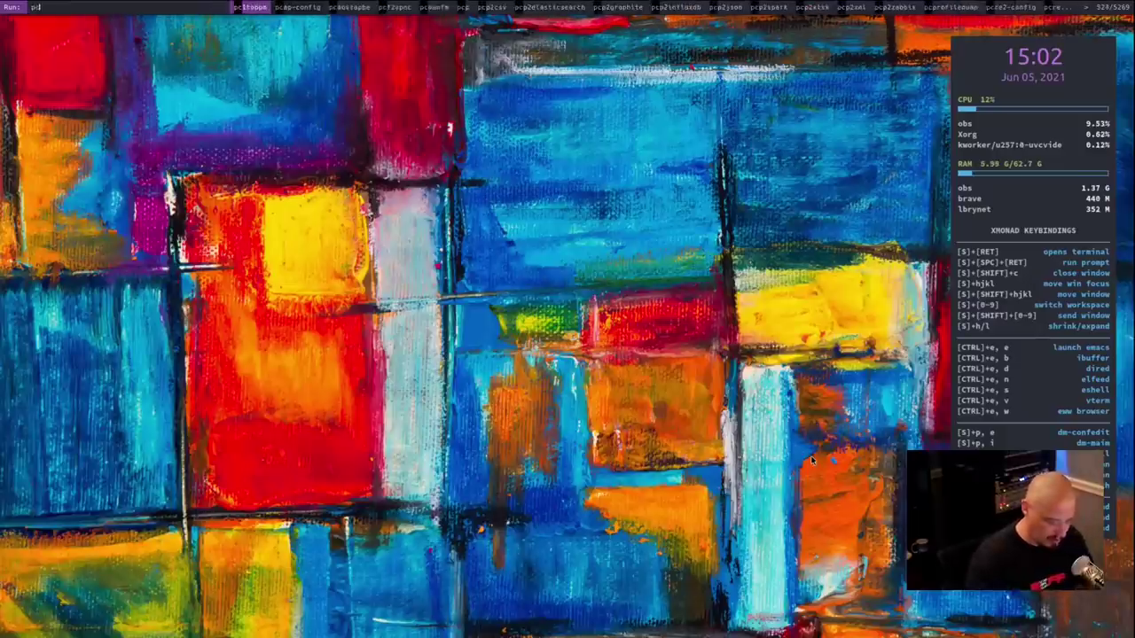
key("Return")
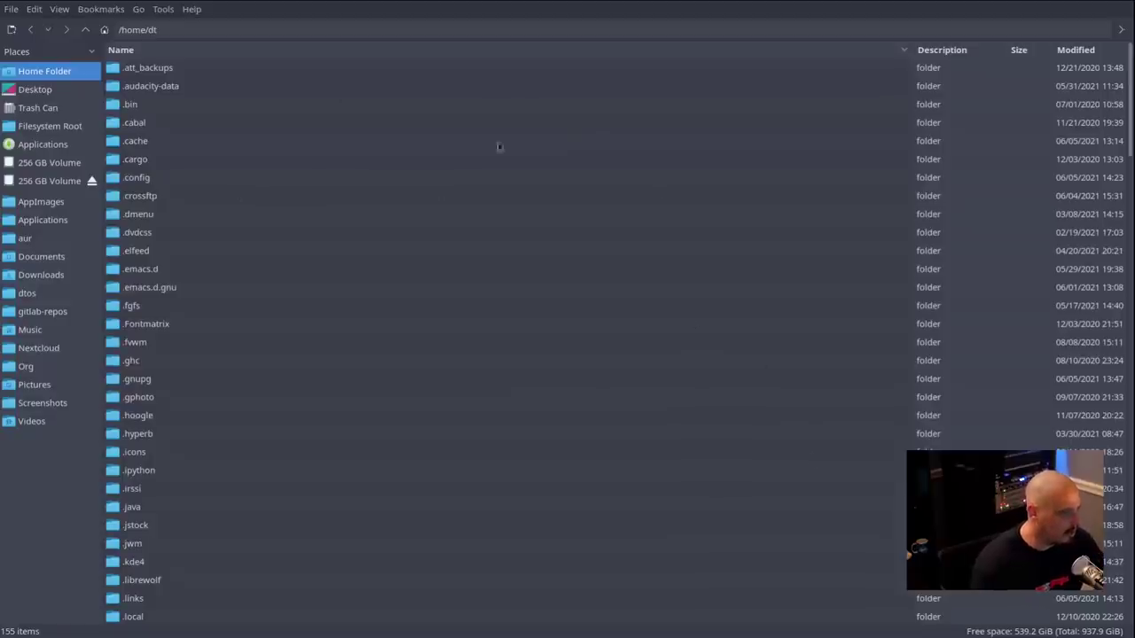
double_click(266, 183)
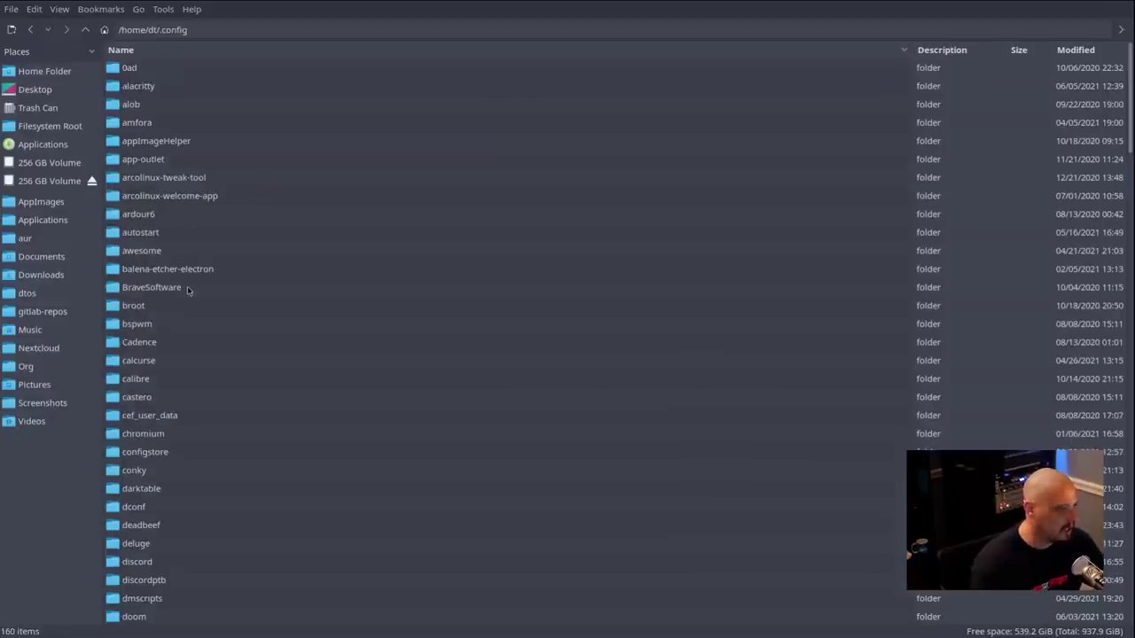
scroll(188, 290, "down", 5)
scroll(201, 384, "down", 7)
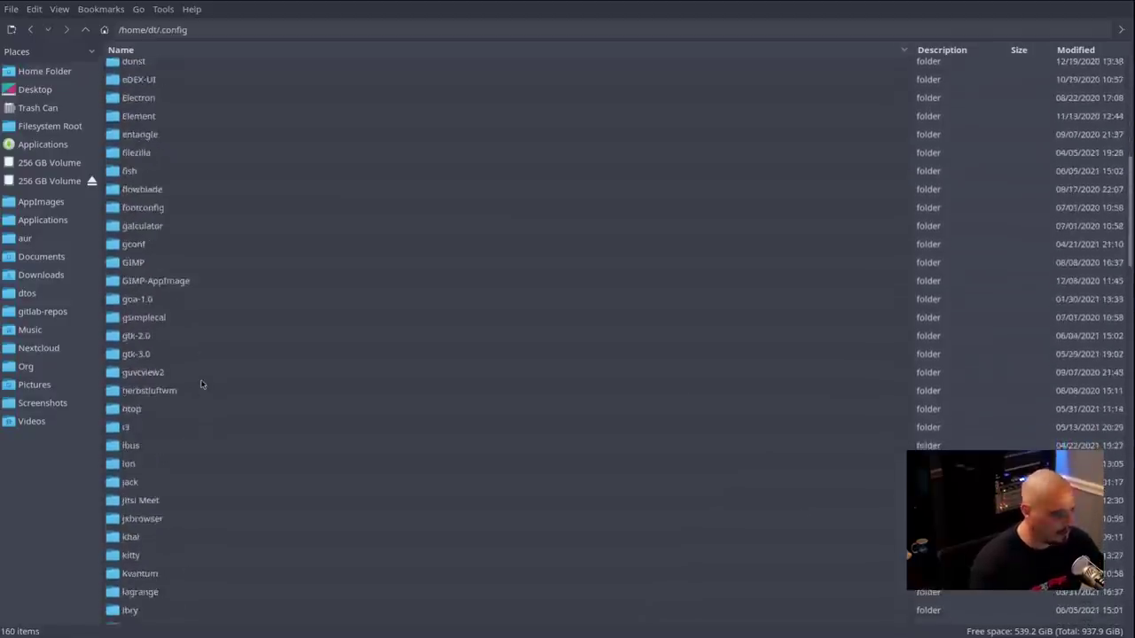
scroll(201, 384, "down", 9)
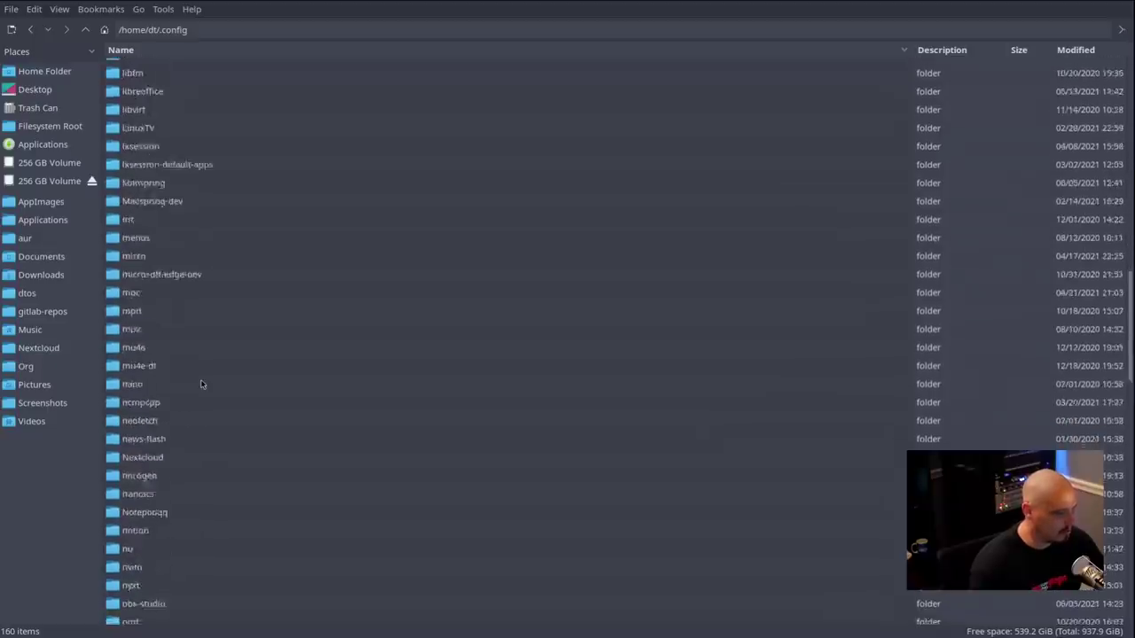
double_click(162, 408)
- Rename style.lisp to init.lisp and close the file manager
left_click(157, 92)
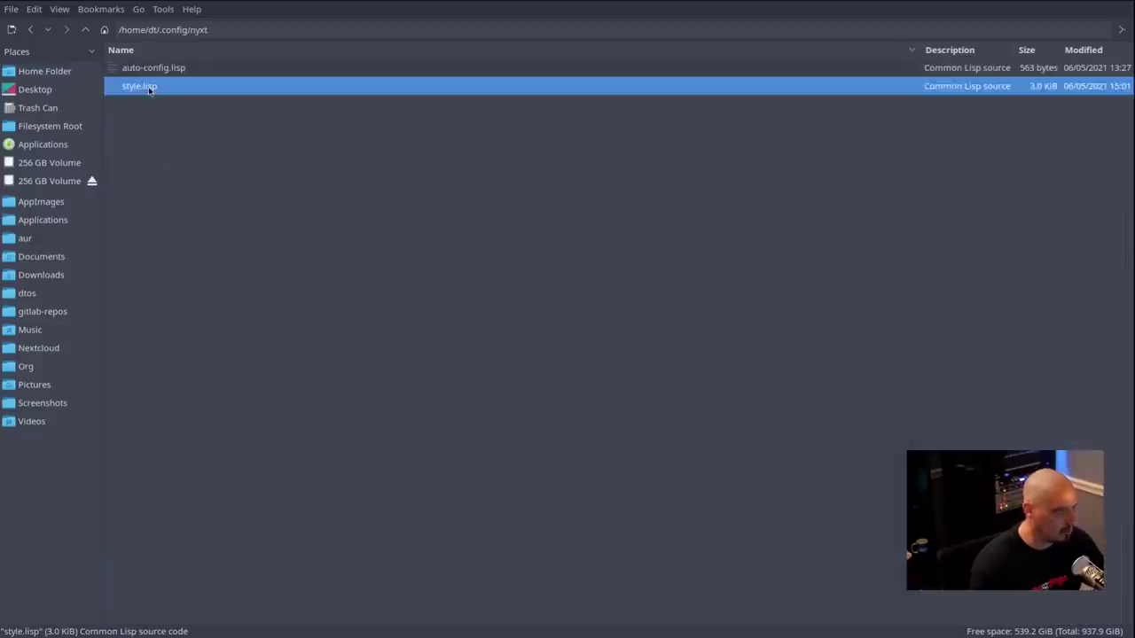
right_click(151, 89)
left_click(227, 263)
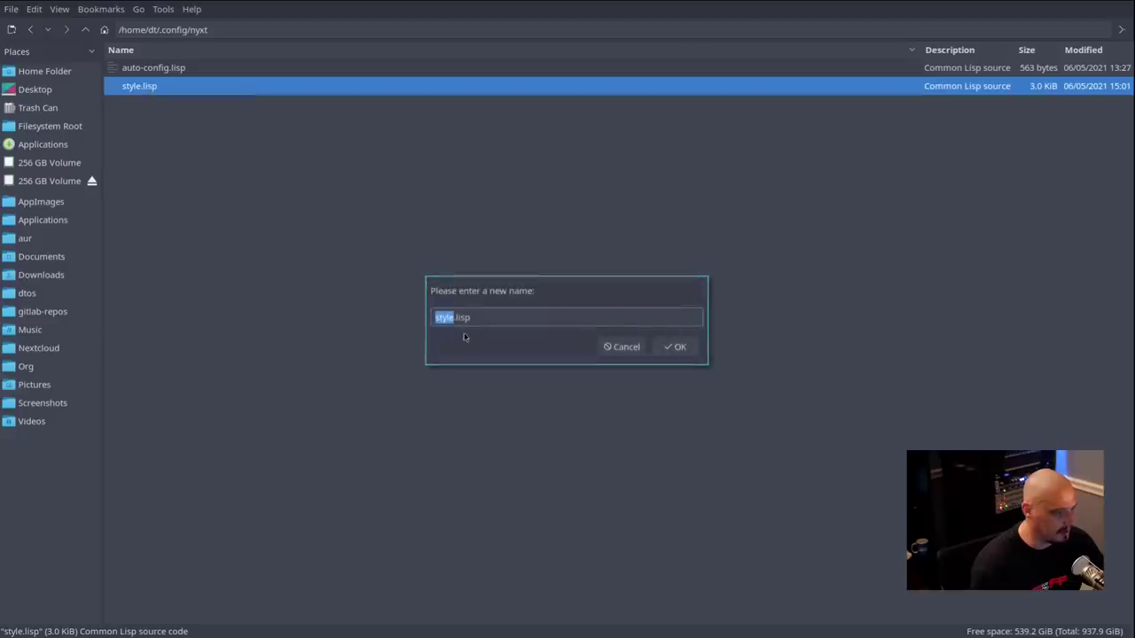
type("init")
key("Return")
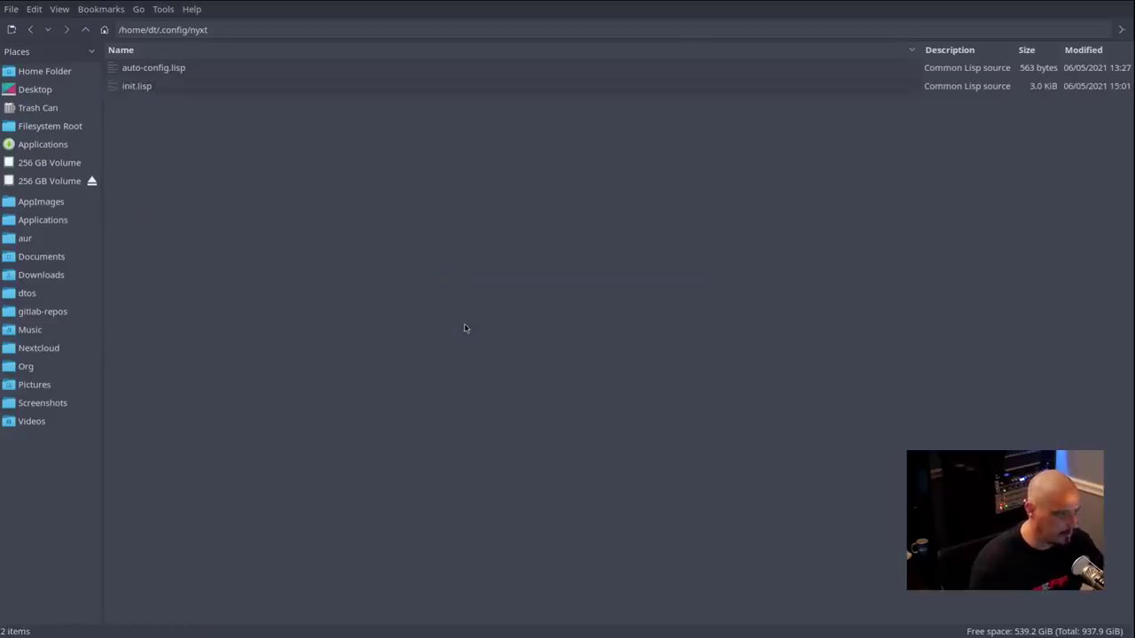
key("super+shift+c")
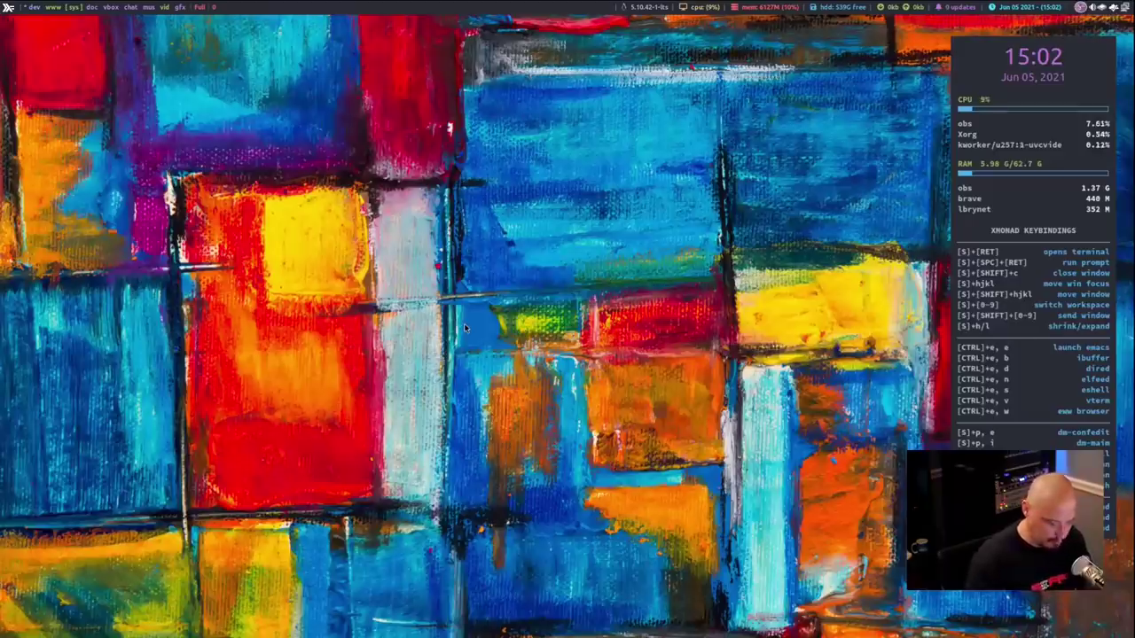
- Relaunch Nyxt from the program launcher with init.lisp in place
key("super+shift+Return")
type("lem")
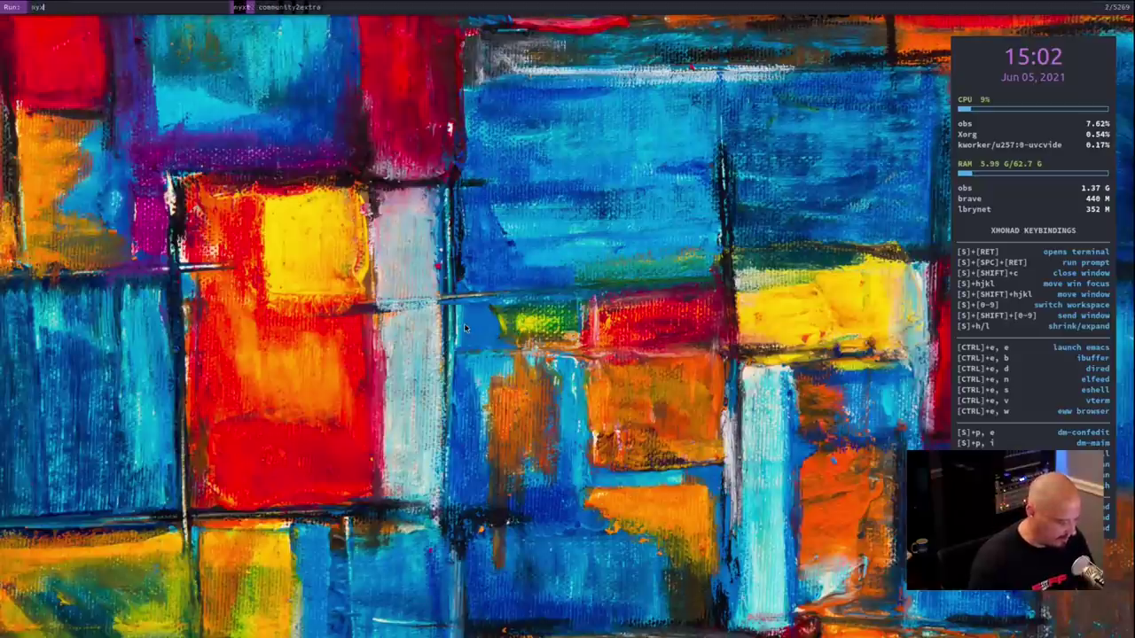
key("Return")
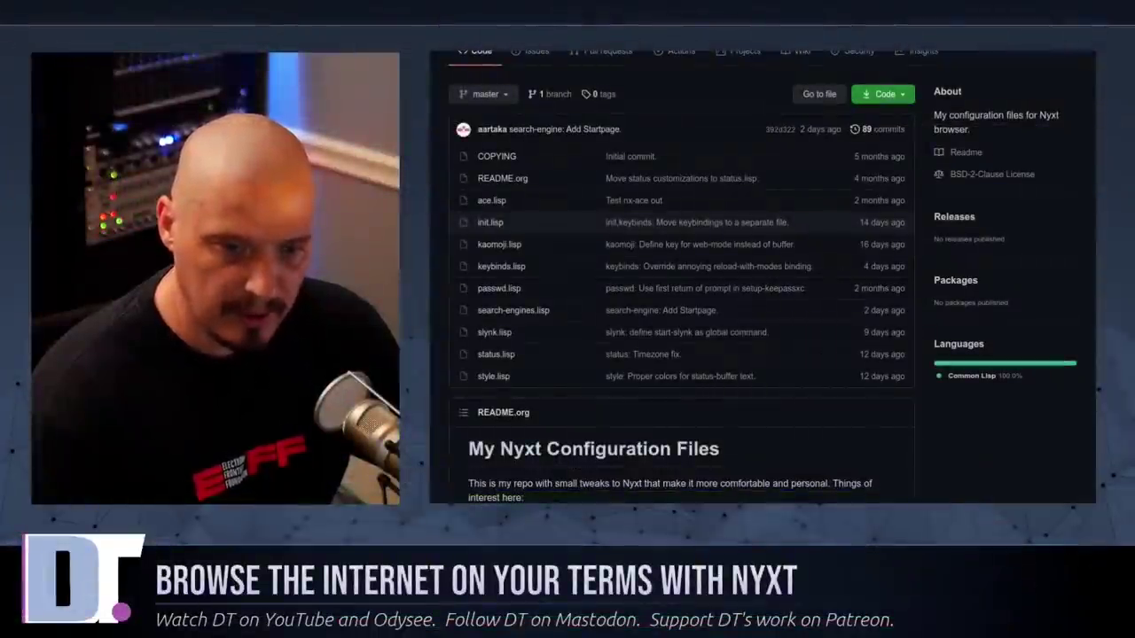
- Open style.lisp in the nyxt-config repository and scroll through its colour definitions
left_click(496, 376)
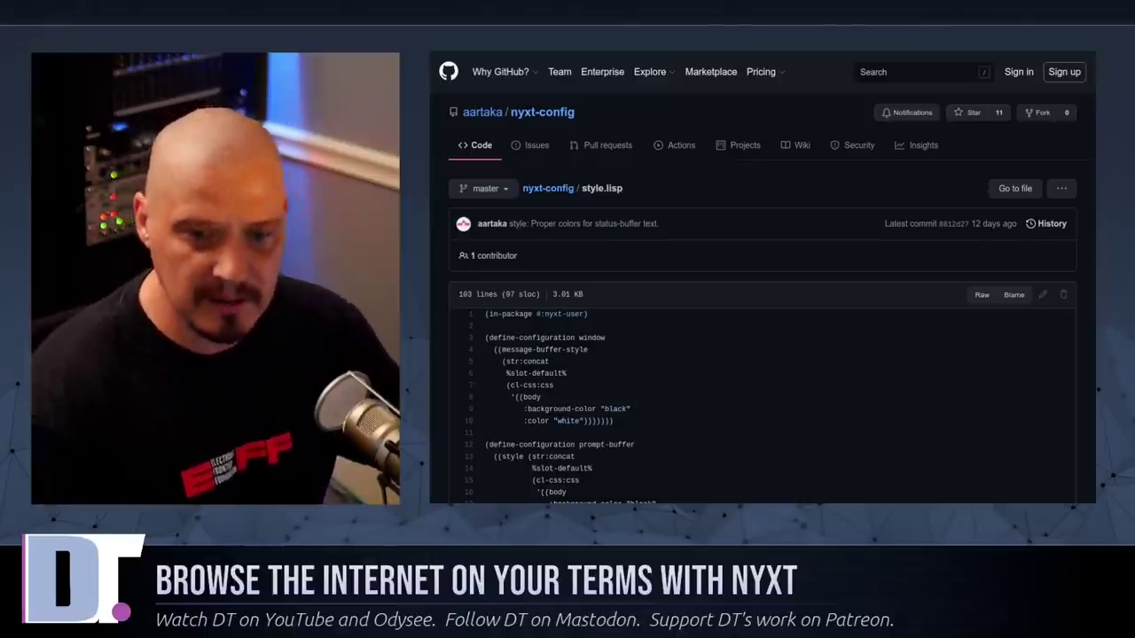
scroll(720, 310, "down", 5)
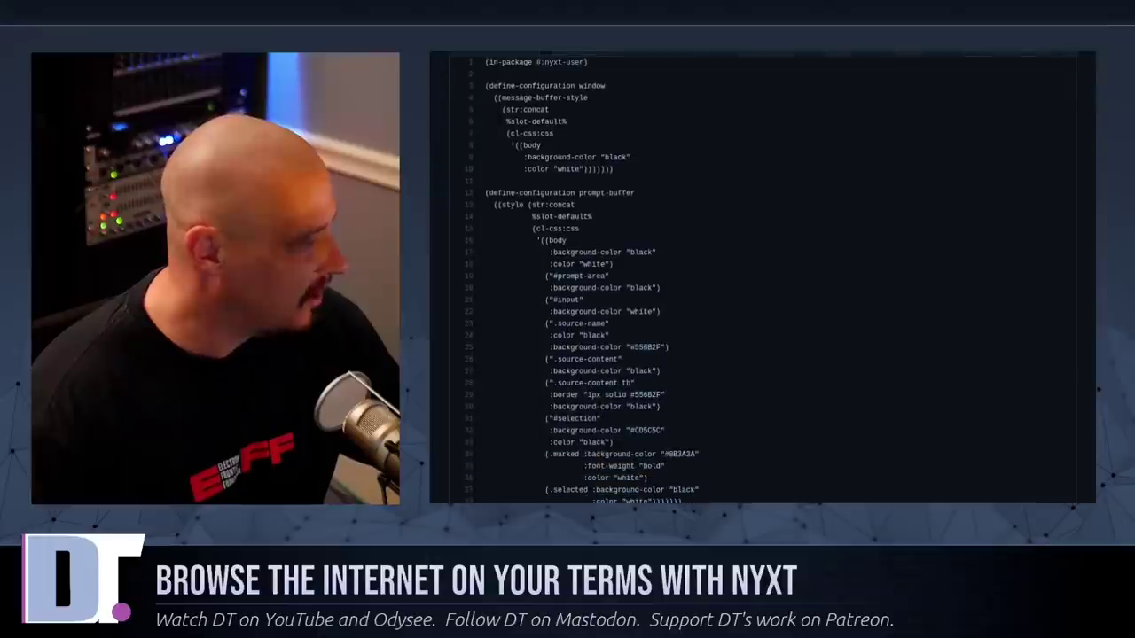
scroll(605, 248, "down", 4)
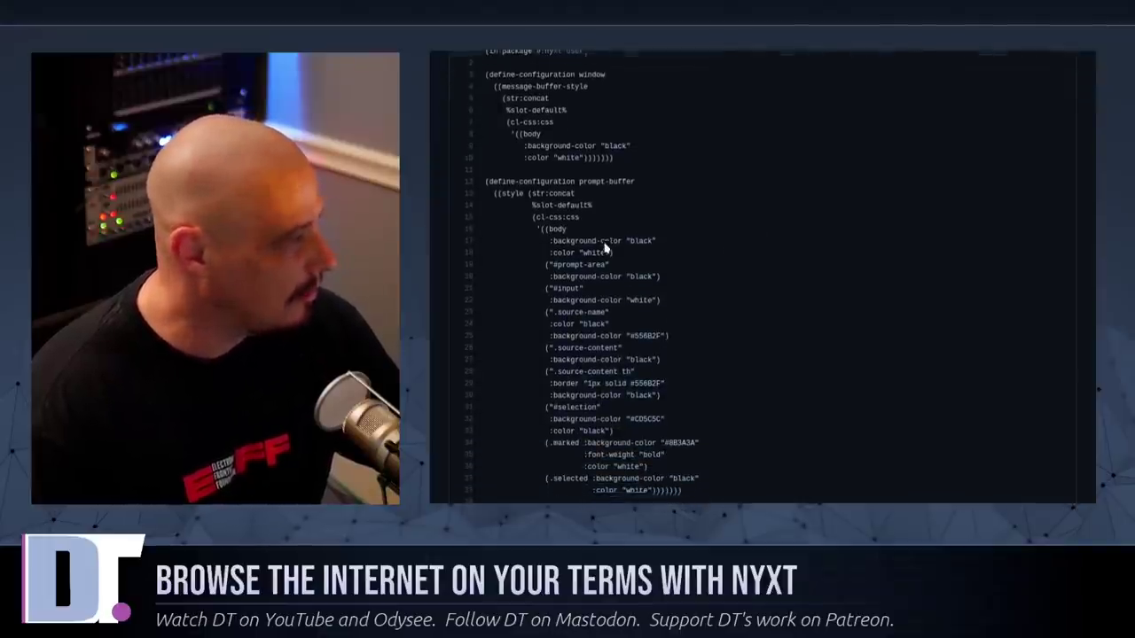
scroll(598, 228, "down", 5)
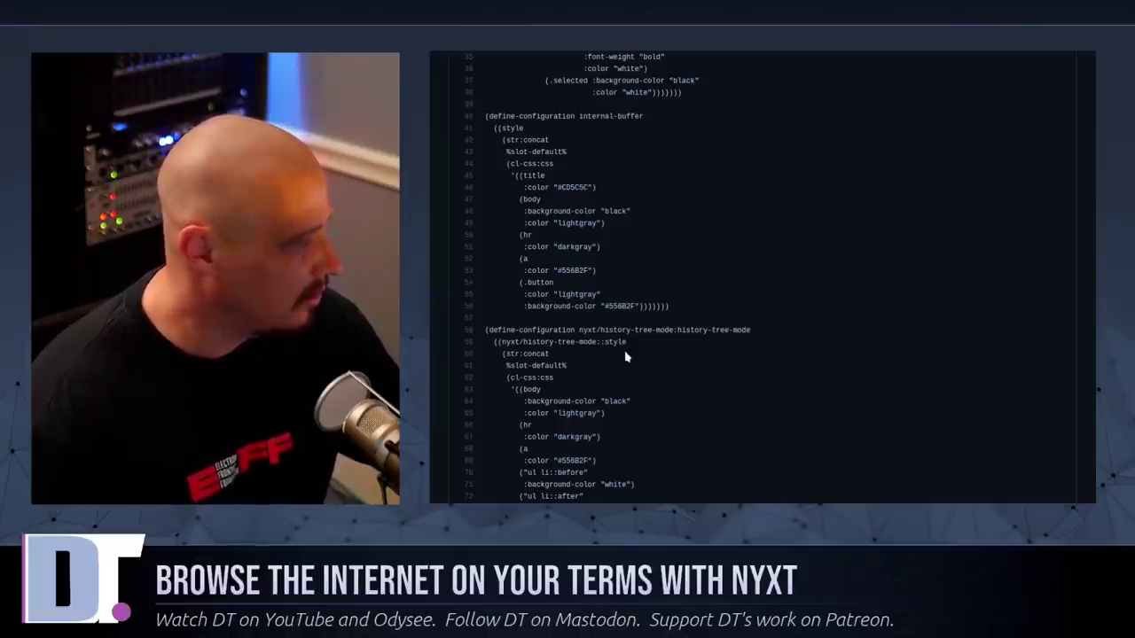
scroll(624, 356, "down", 3)
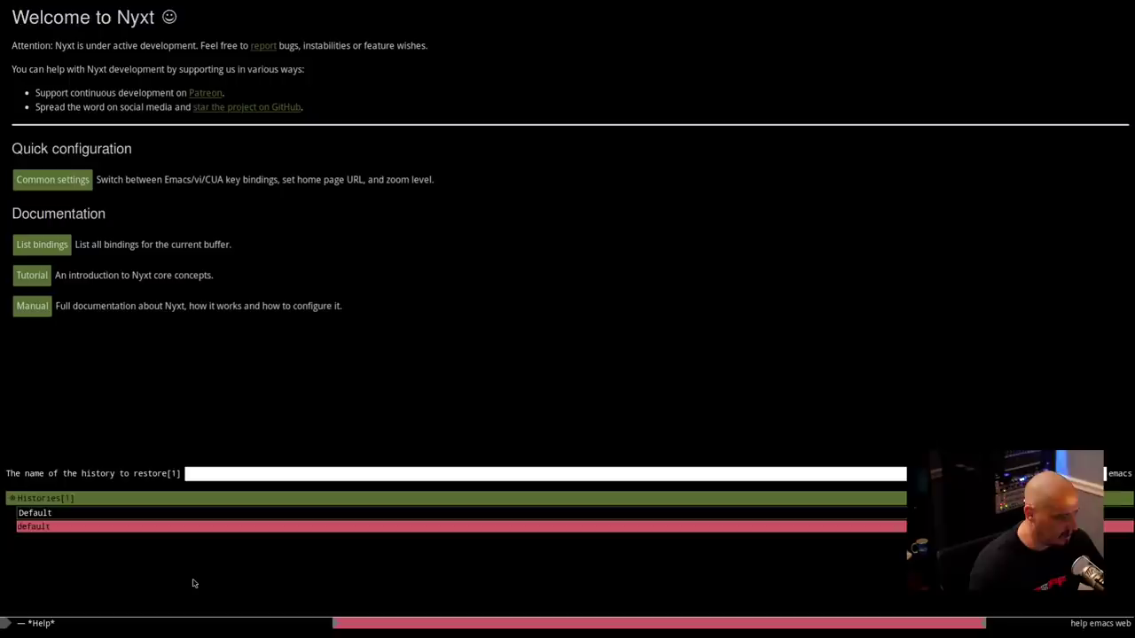
- Dismiss the history-restore prompt, exit fullscreen, and open a fish terminal beside Nyxt
key("Return")
key("alt+x")
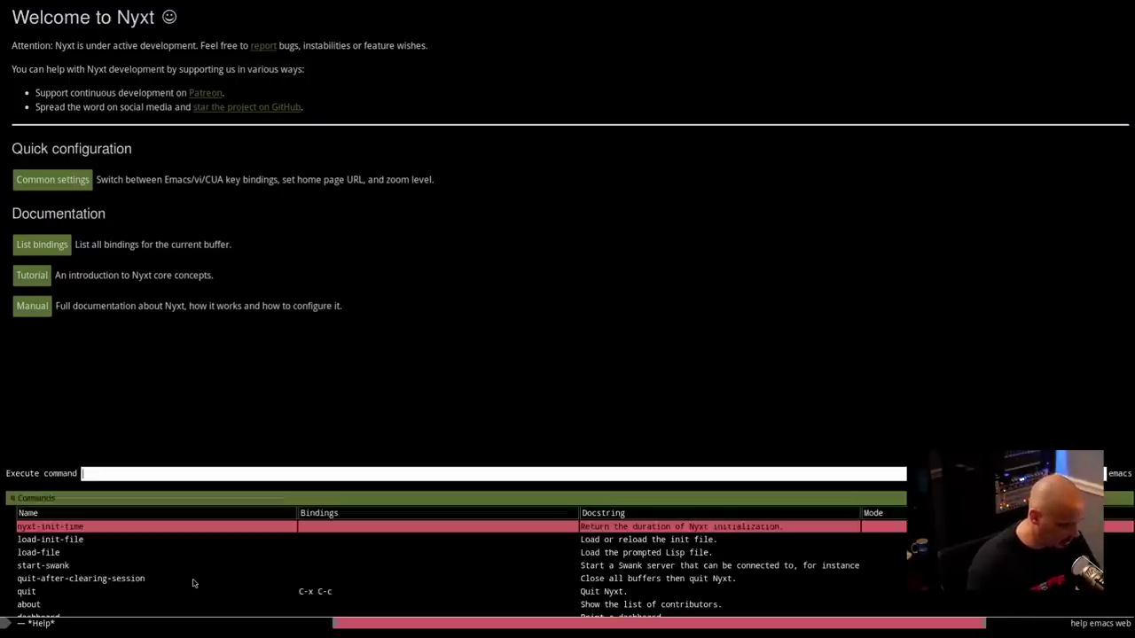
key("Down")
key("Down")
key("Down")
key("Down")
key("Down")
key("Down")
key("Down")
key("Down")
key("Down")
key("Down")
key("Down")
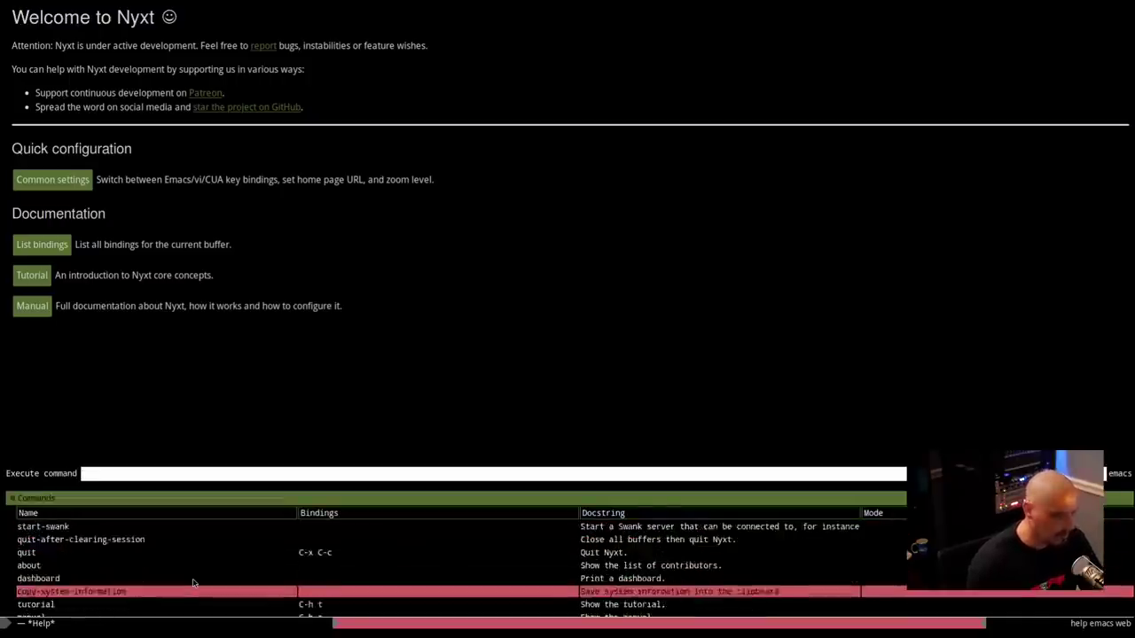
key("Return")
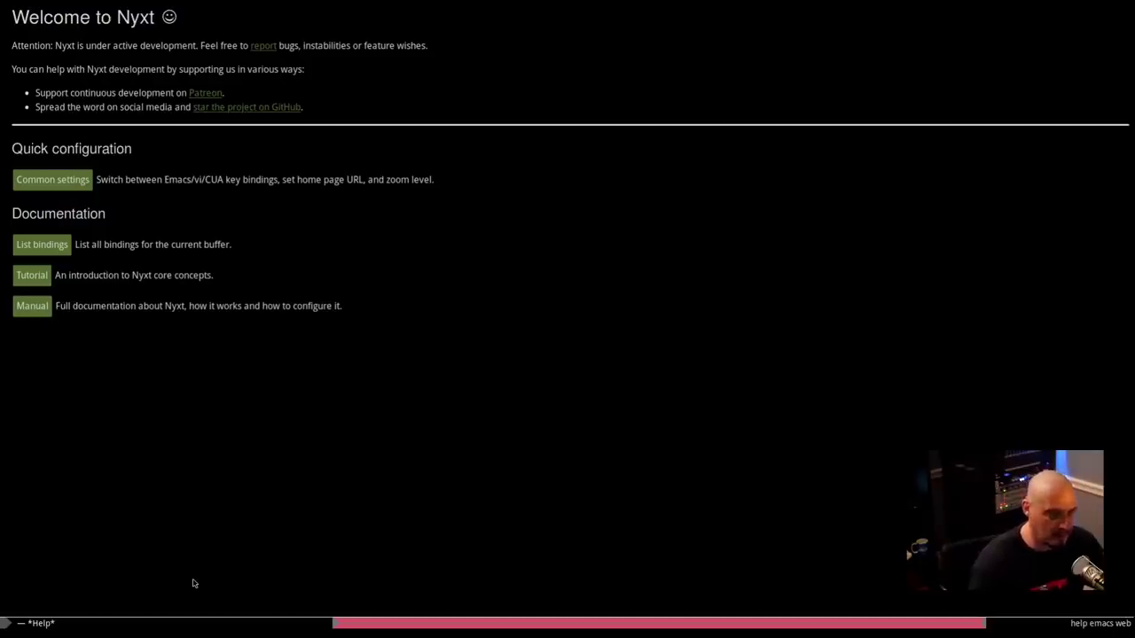
key("super+space")
key("super+Return")
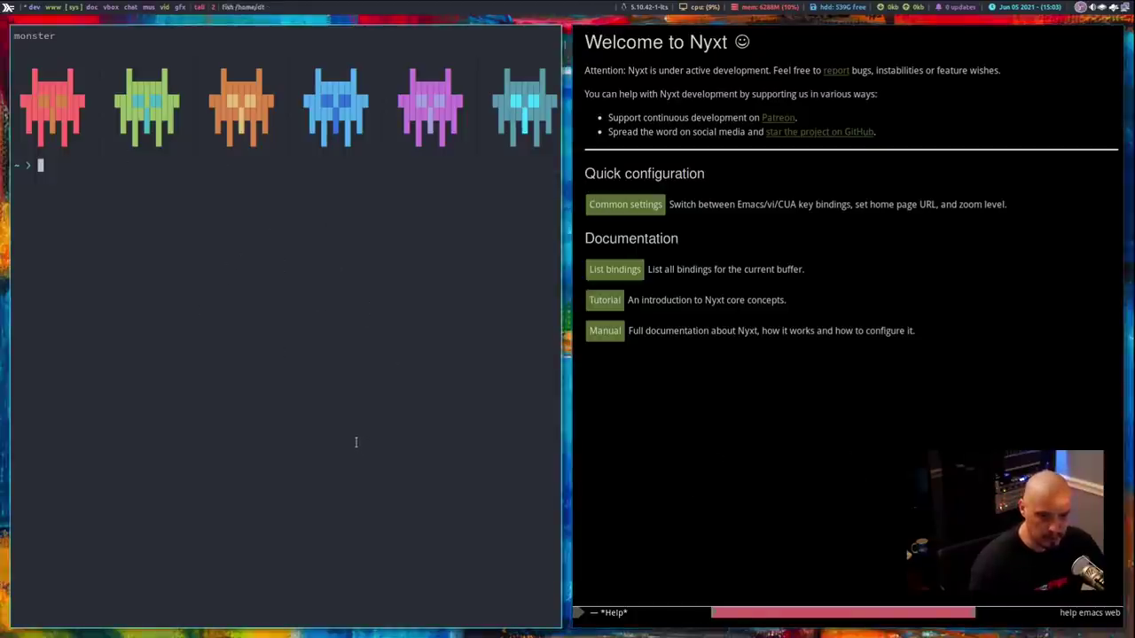
- Close the fish terminal window, leaving Nyxt's Welcome page alone on screen
key("super+shift+c")
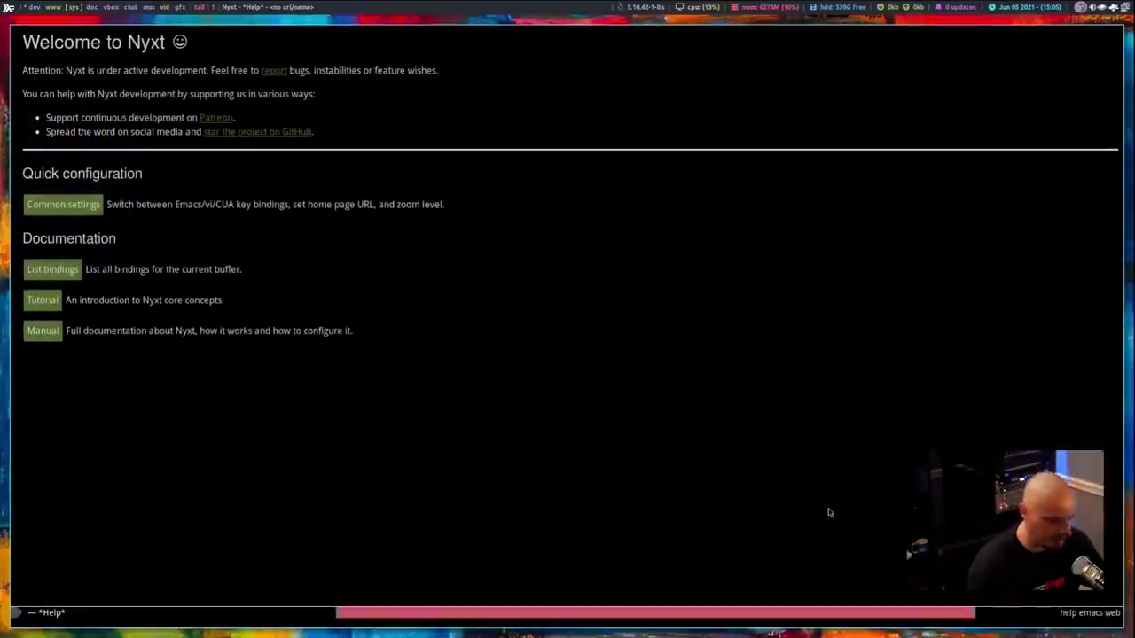
- Run describe-variable and open the help for ELEMENT-HINT-MODE-AFTER-HOOK
key("alt+x")
type("describe")
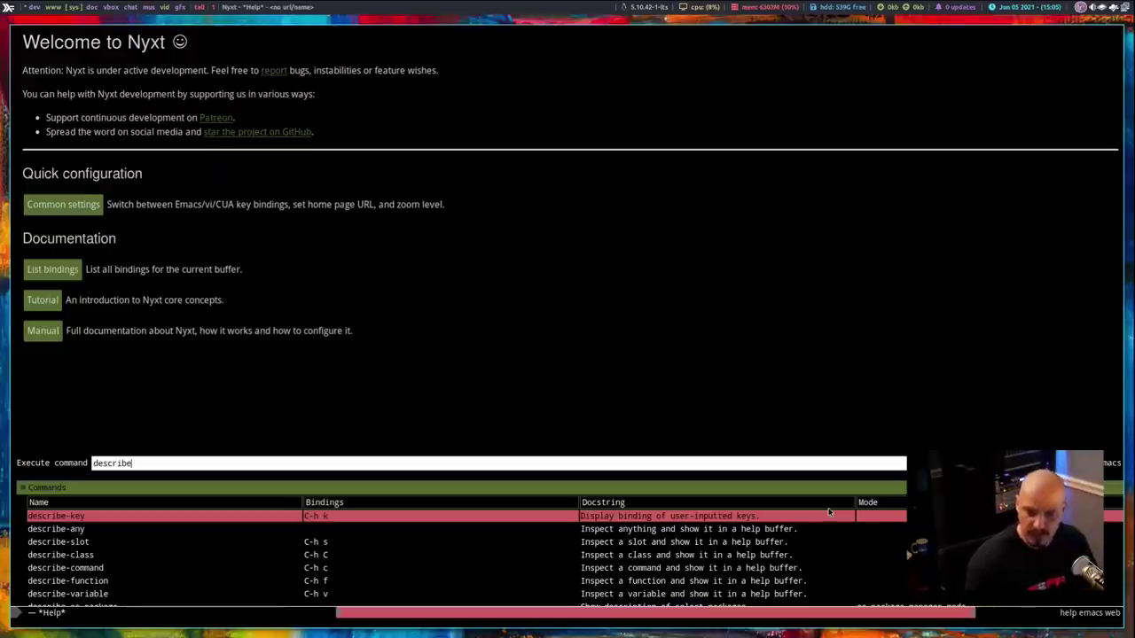
key("Down")
key("Down")
key("Down")
key("Down")
key("Down")
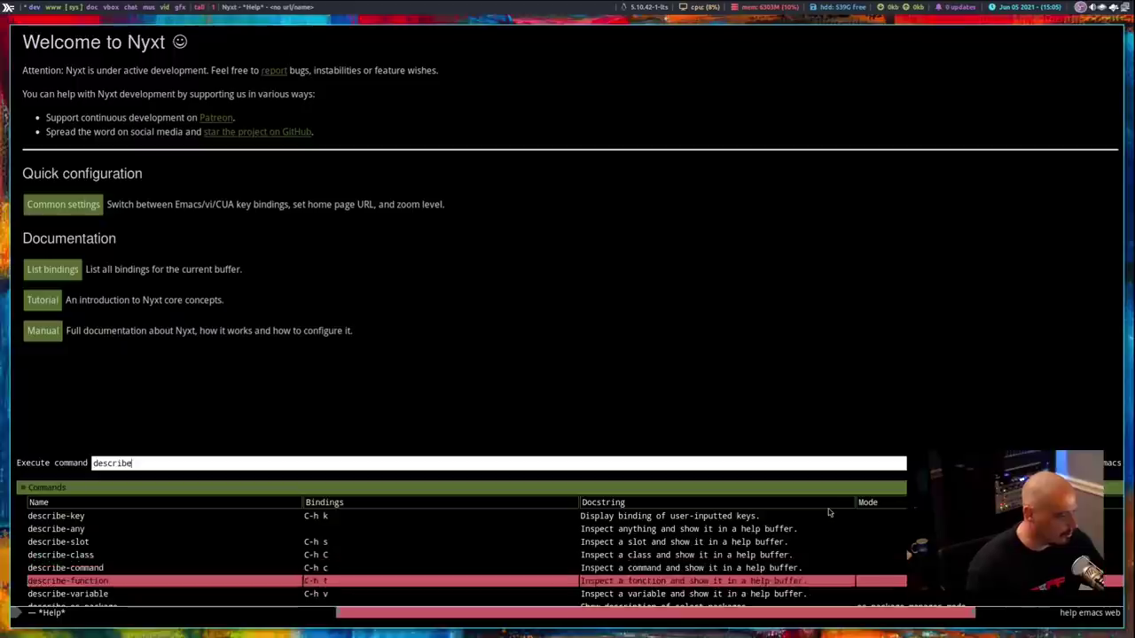
key("Down")
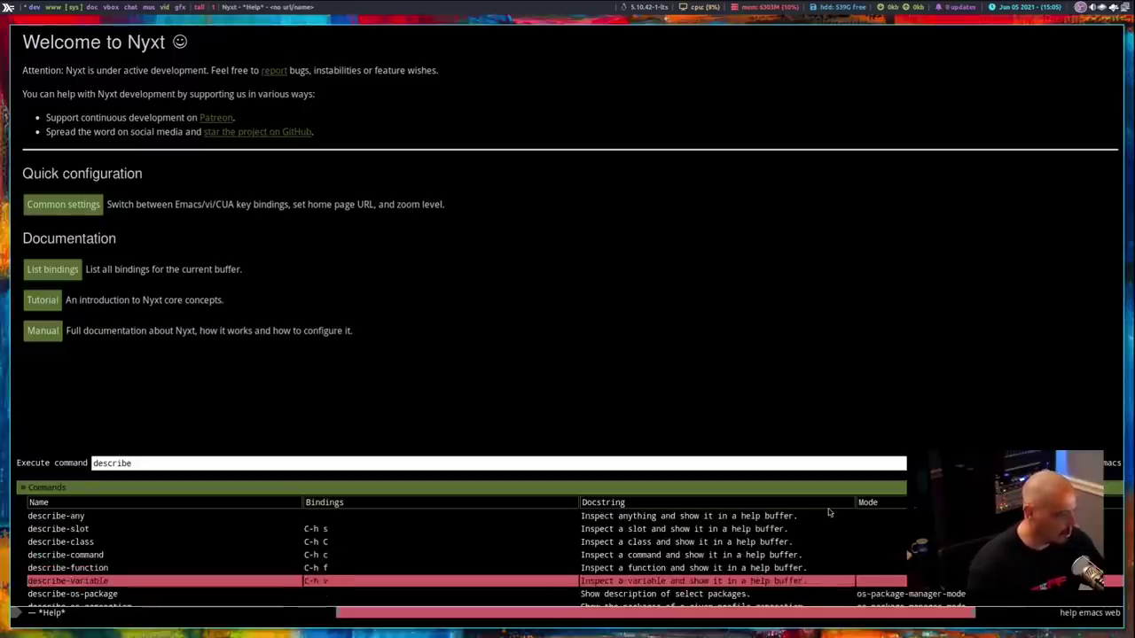
key("Return")
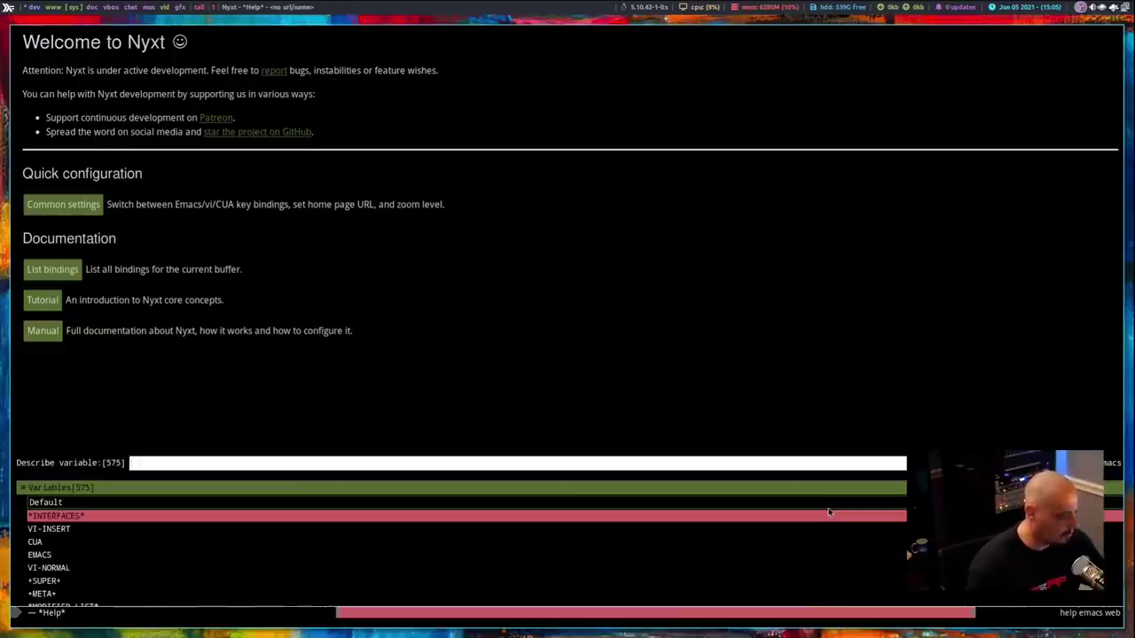
key("Down")
key("Down")
key("Down")
key("Down")
key("Down")
key("Down")
key("Down")
key("Down")
key("Down")
key("Down")
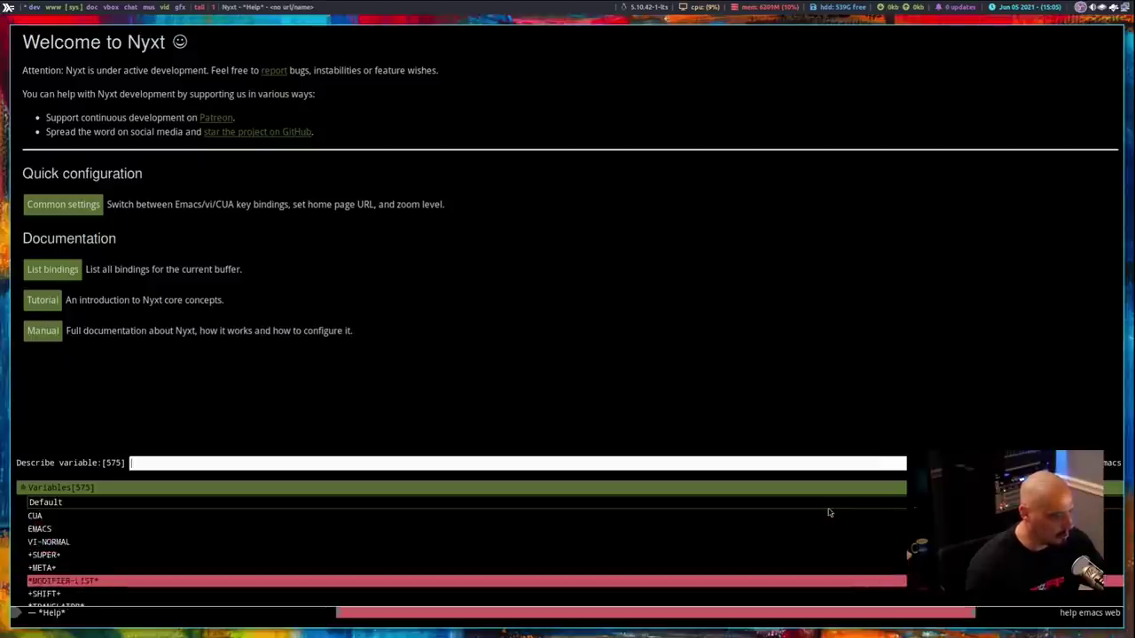
key("Down")
key("Down")
key("Down")
key("Down")
key("Down")
key("Down")
key("Down")
key("Down")
key("Down")
key("Down")
key("Down")
key("Down")
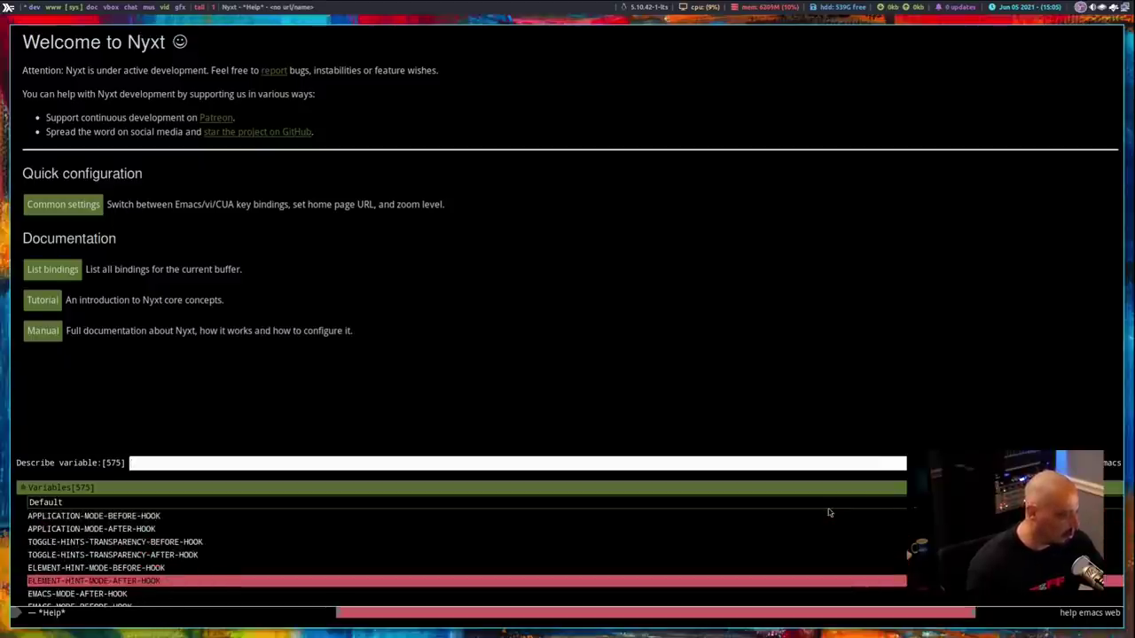
key("Return")
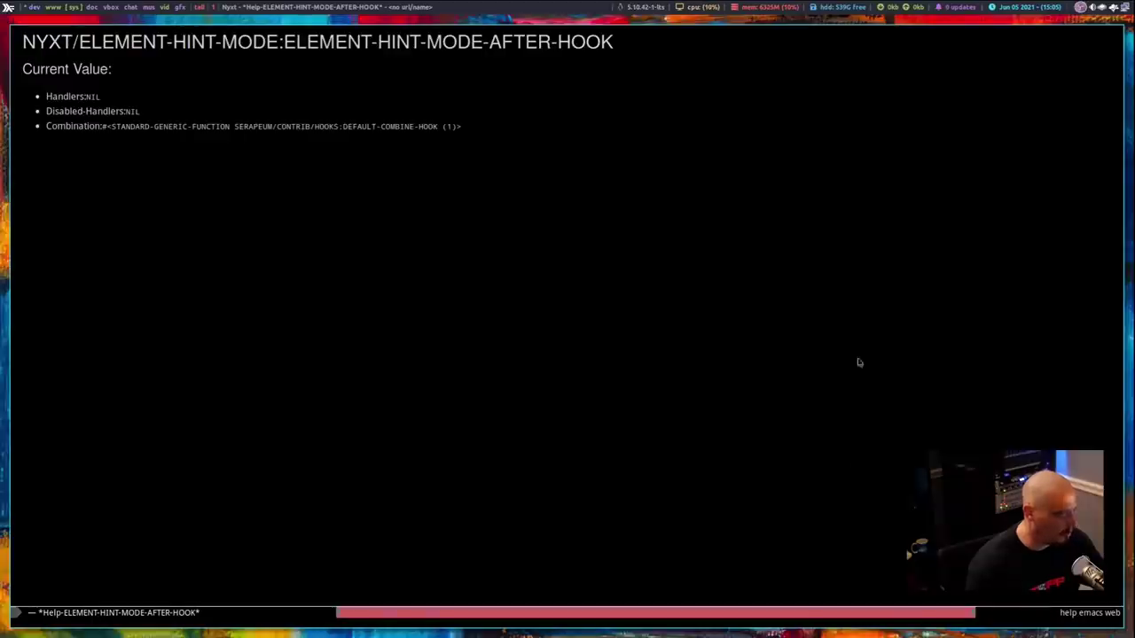